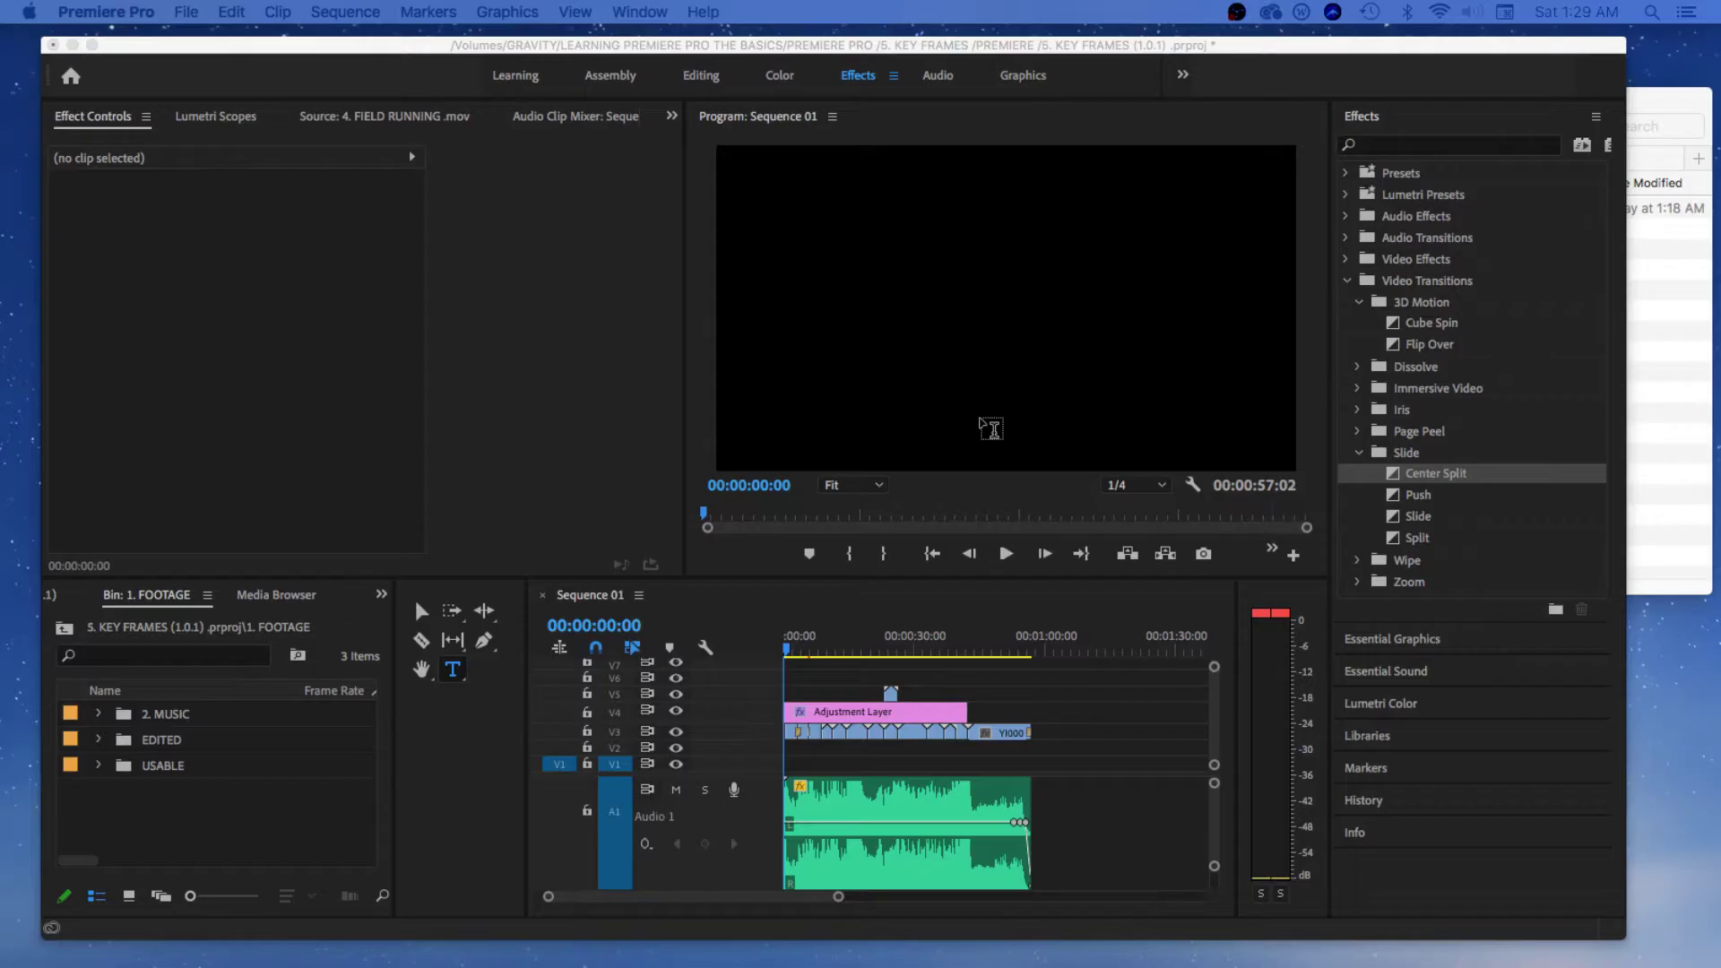
Step: Navigate Finder to PROJECT FILES > ALL MEDIA > 3. VOICE OVER and drag out VOICE OVER .wav
click(1690, 282)
click(1083, 126)
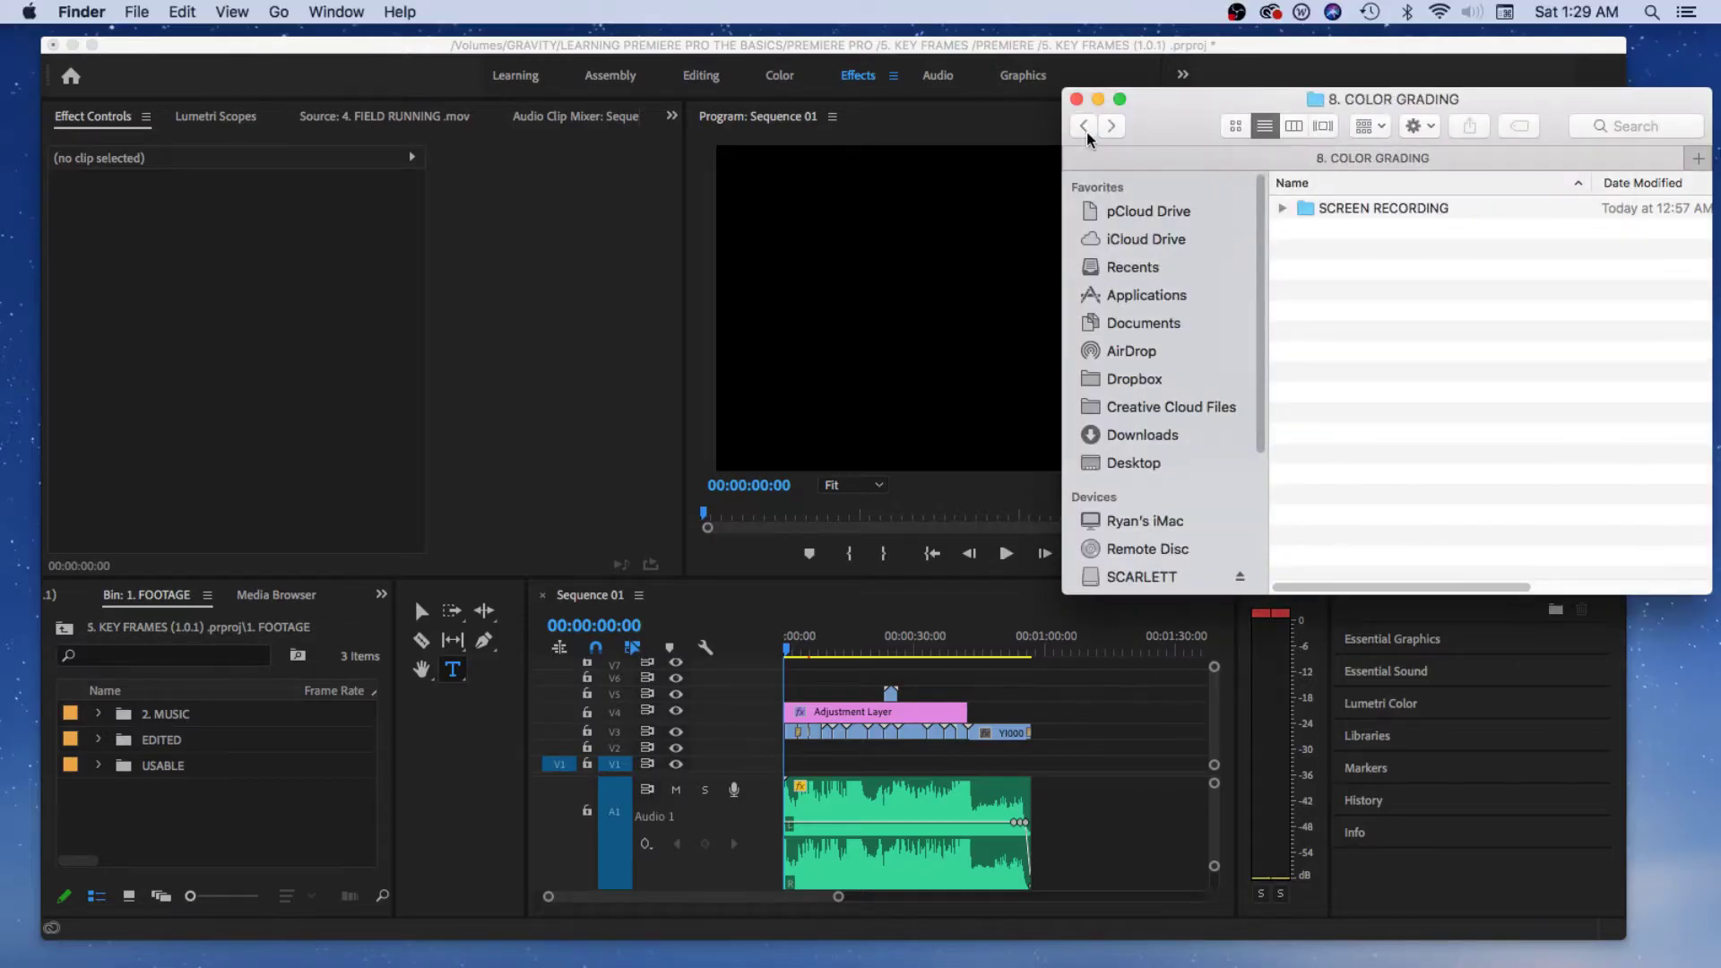
click(1084, 126)
click(1084, 126)
double_click(1345, 249)
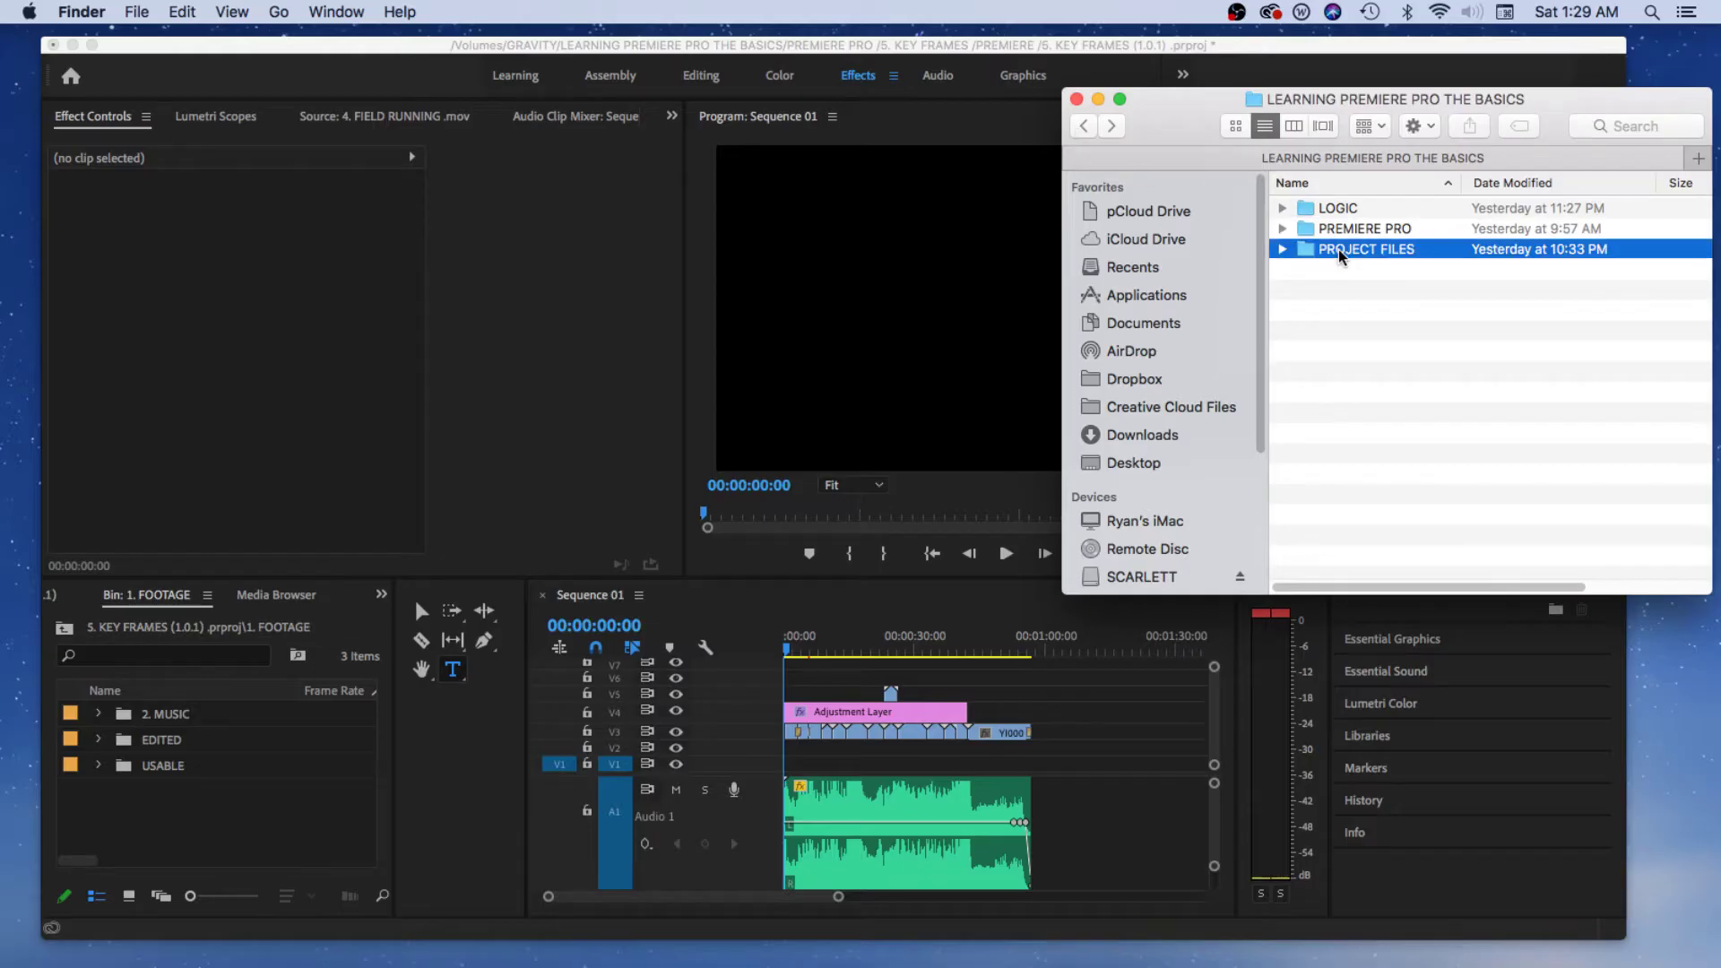
double_click(1338, 208)
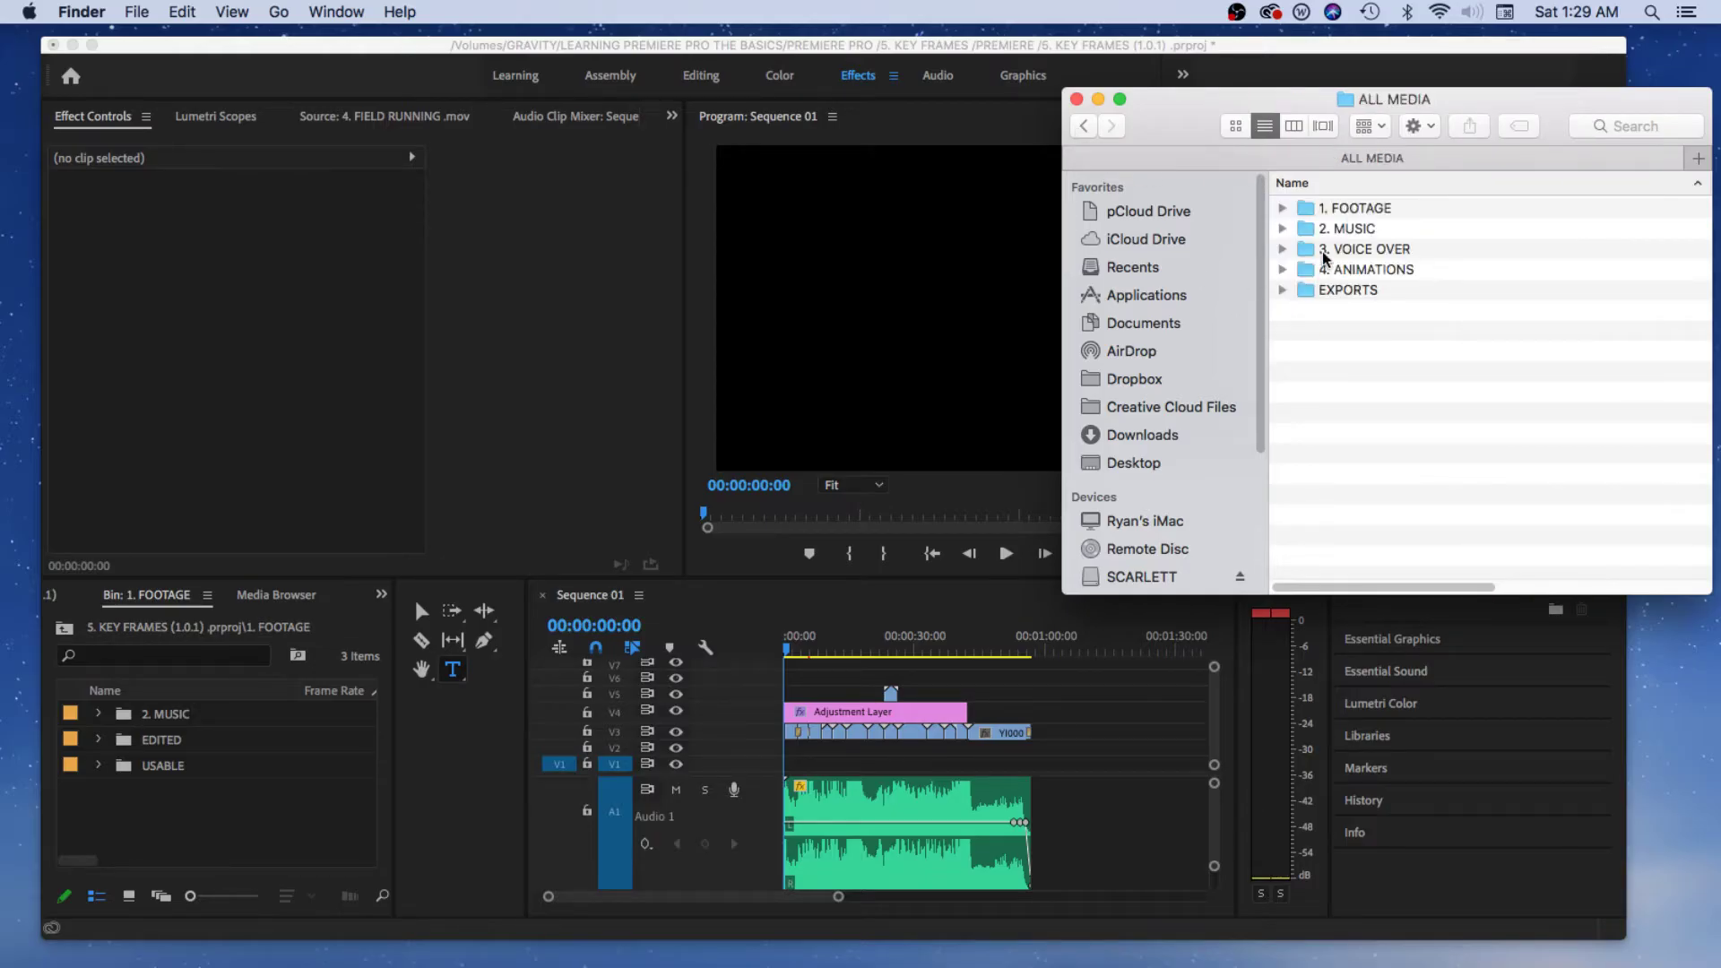
double_click(1324, 254)
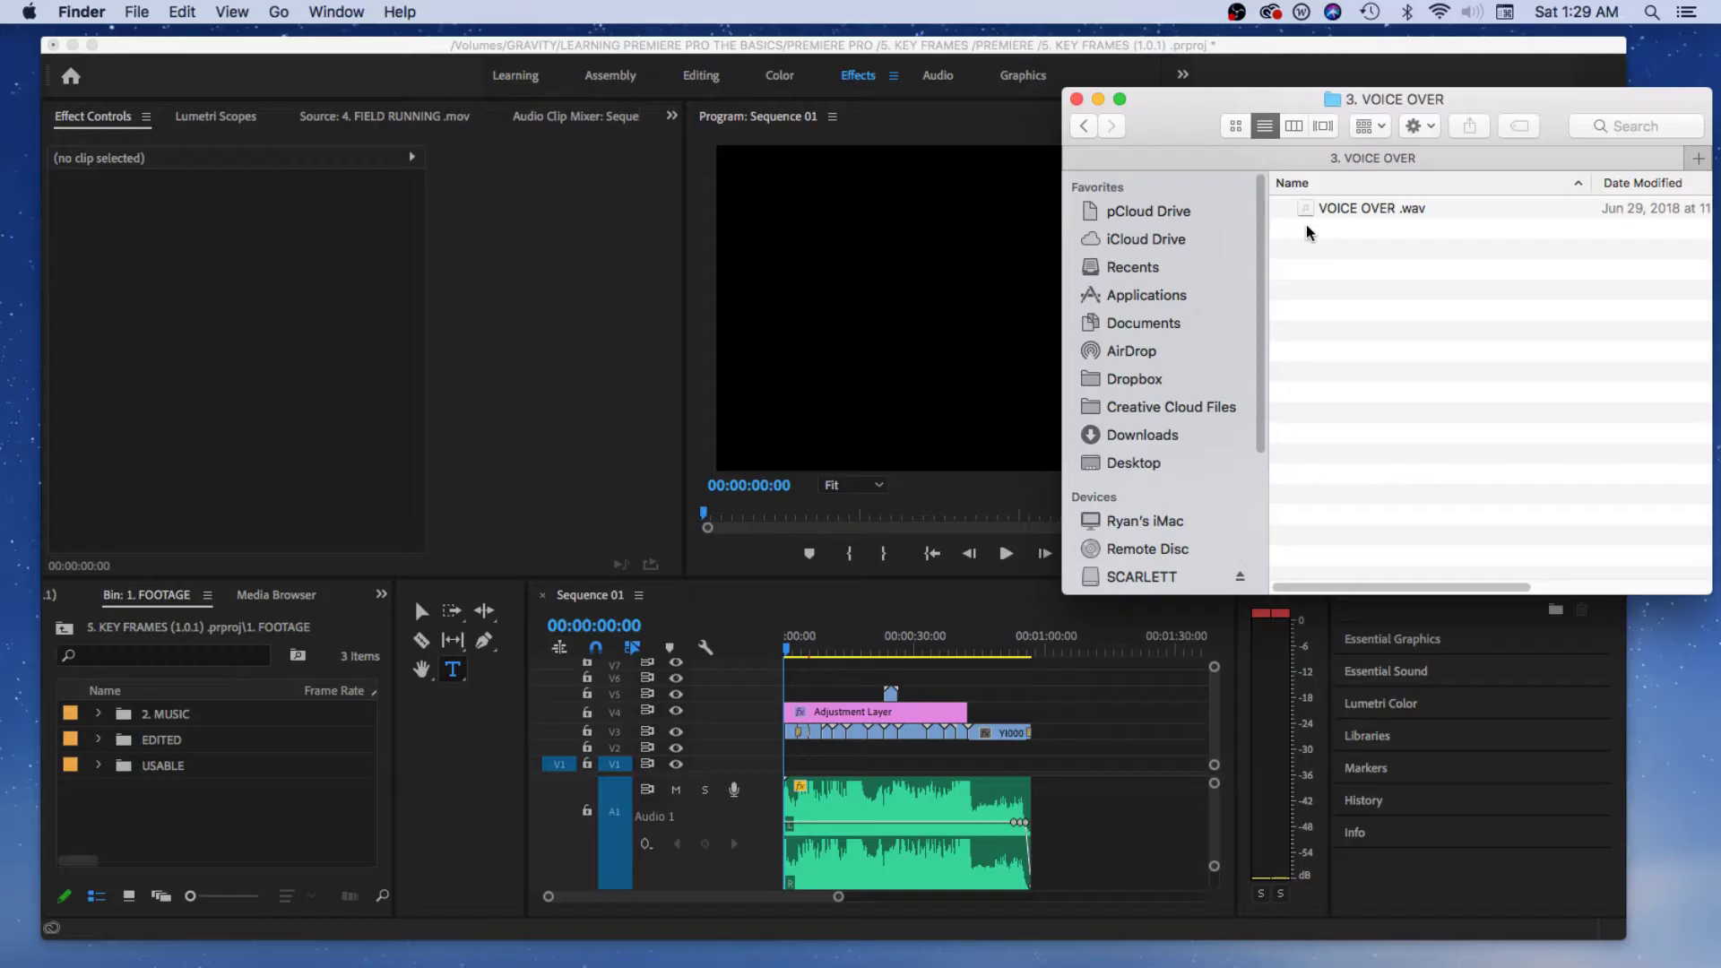
drag(1309, 211, 1206, 575)
Step: Shrink Audio 1, drop VOICE OVER .wav onto Audio 2, and trim its end to 00:00:57:02
click(1214, 871)
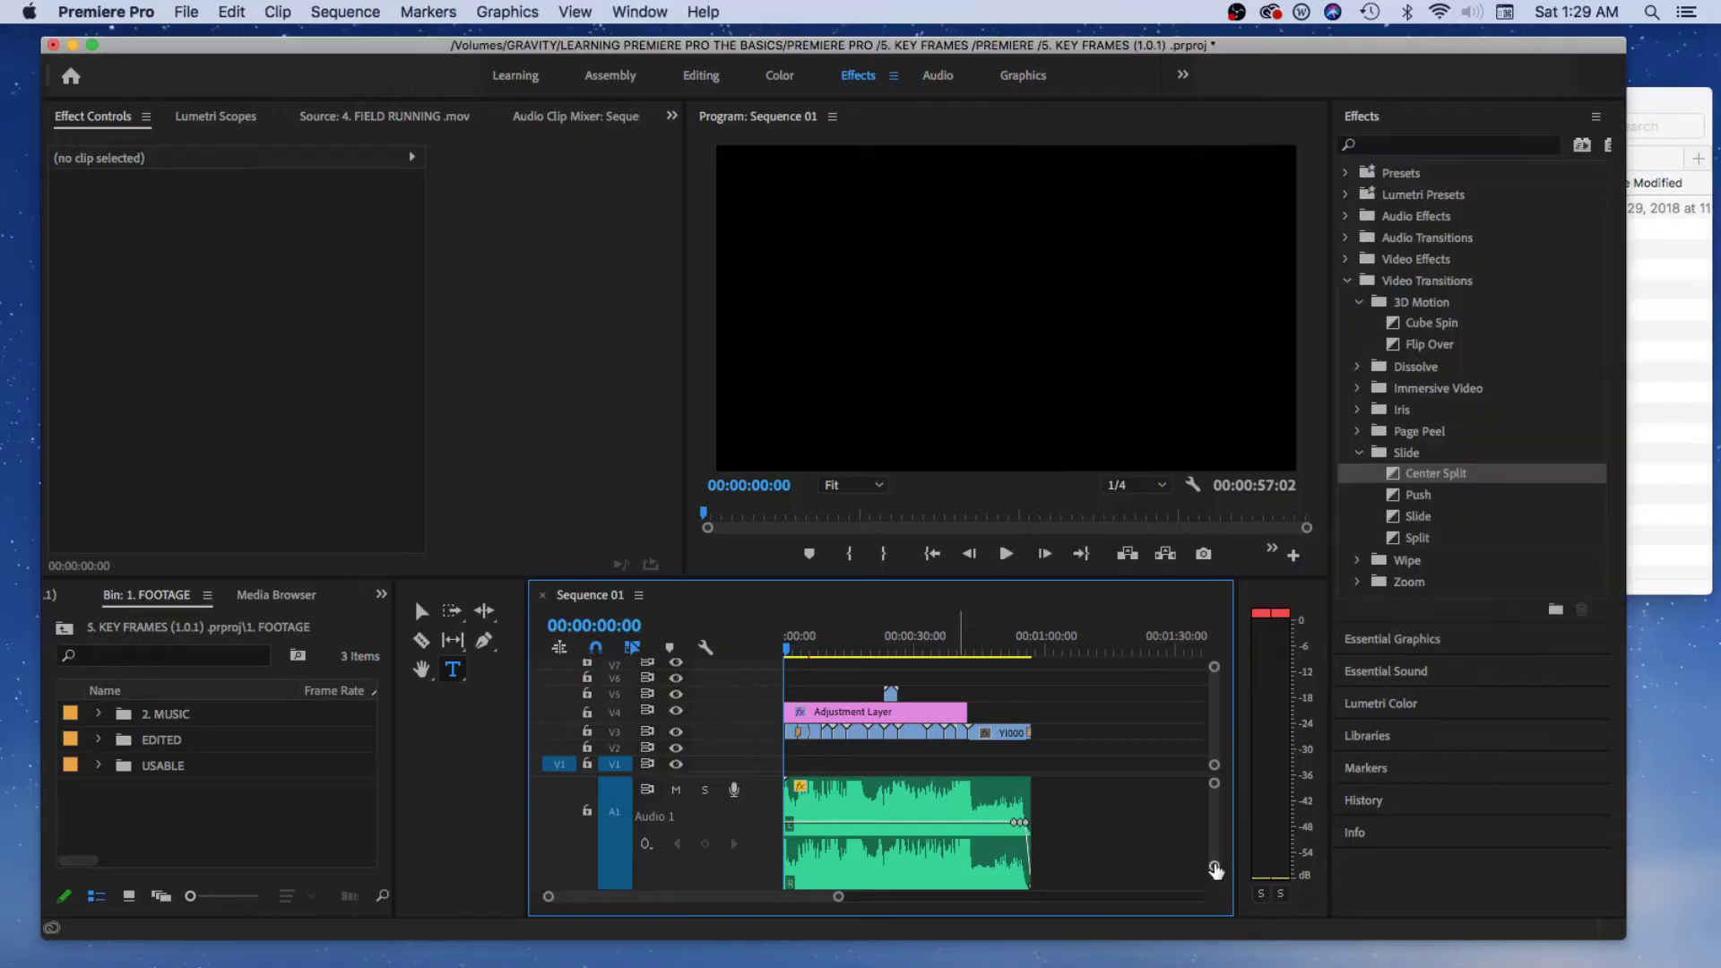
drag(1215, 870, 1214, 884)
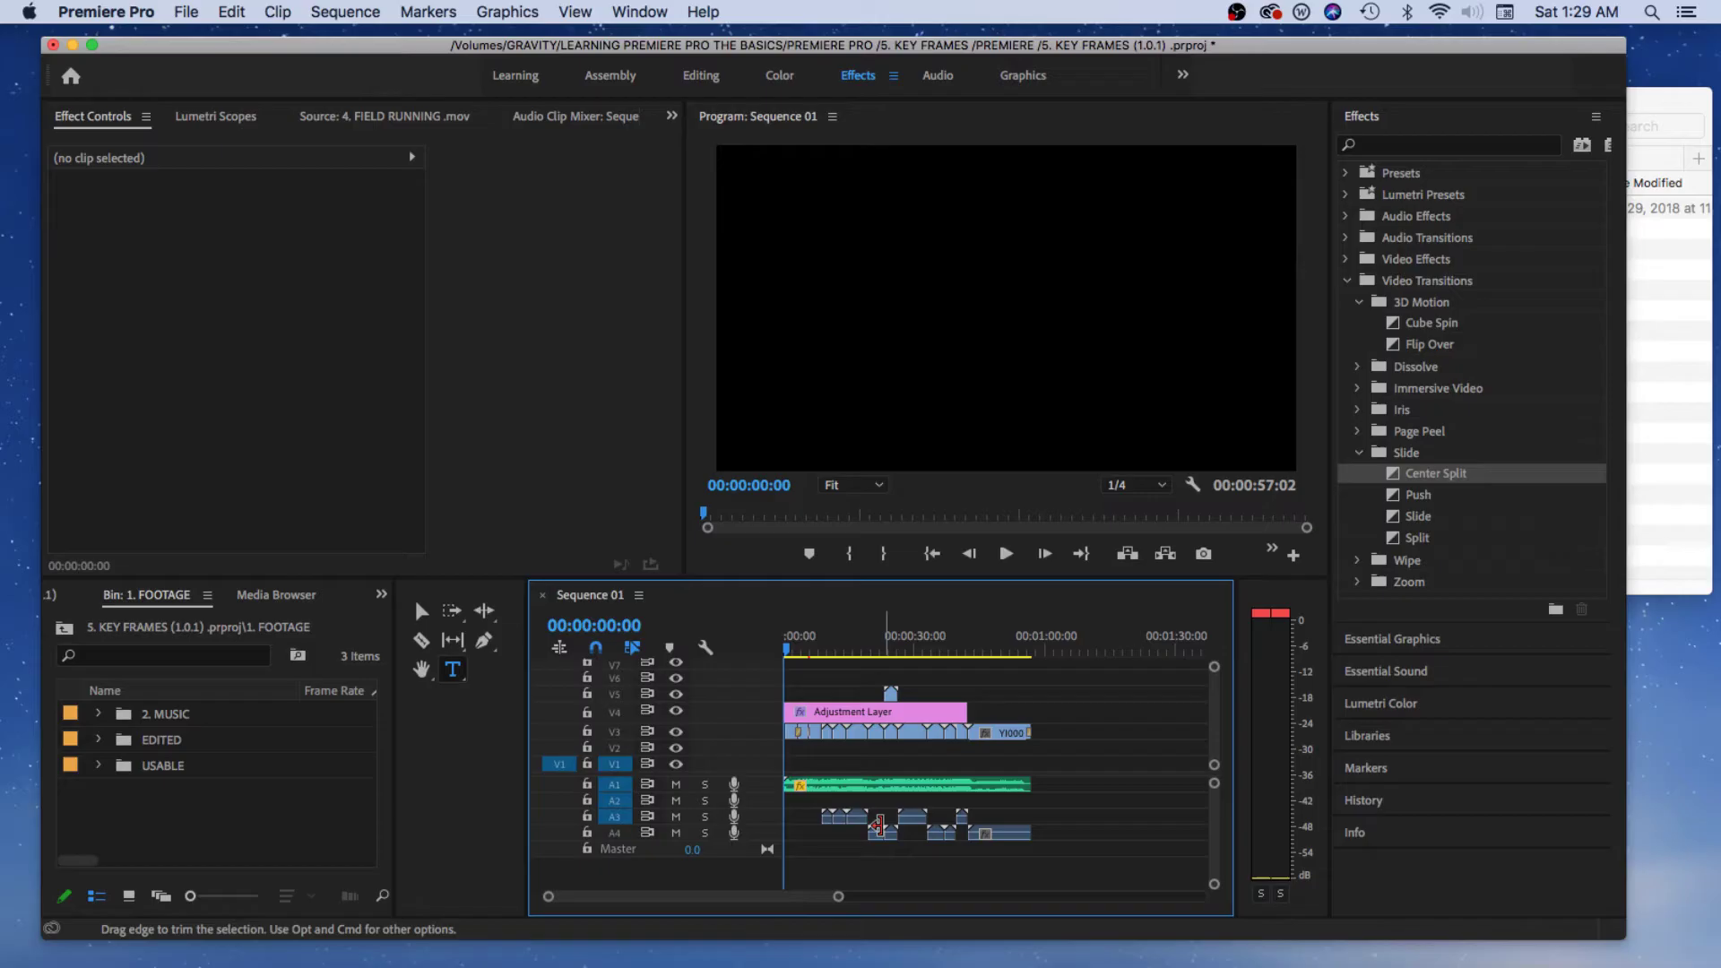
click(1663, 332)
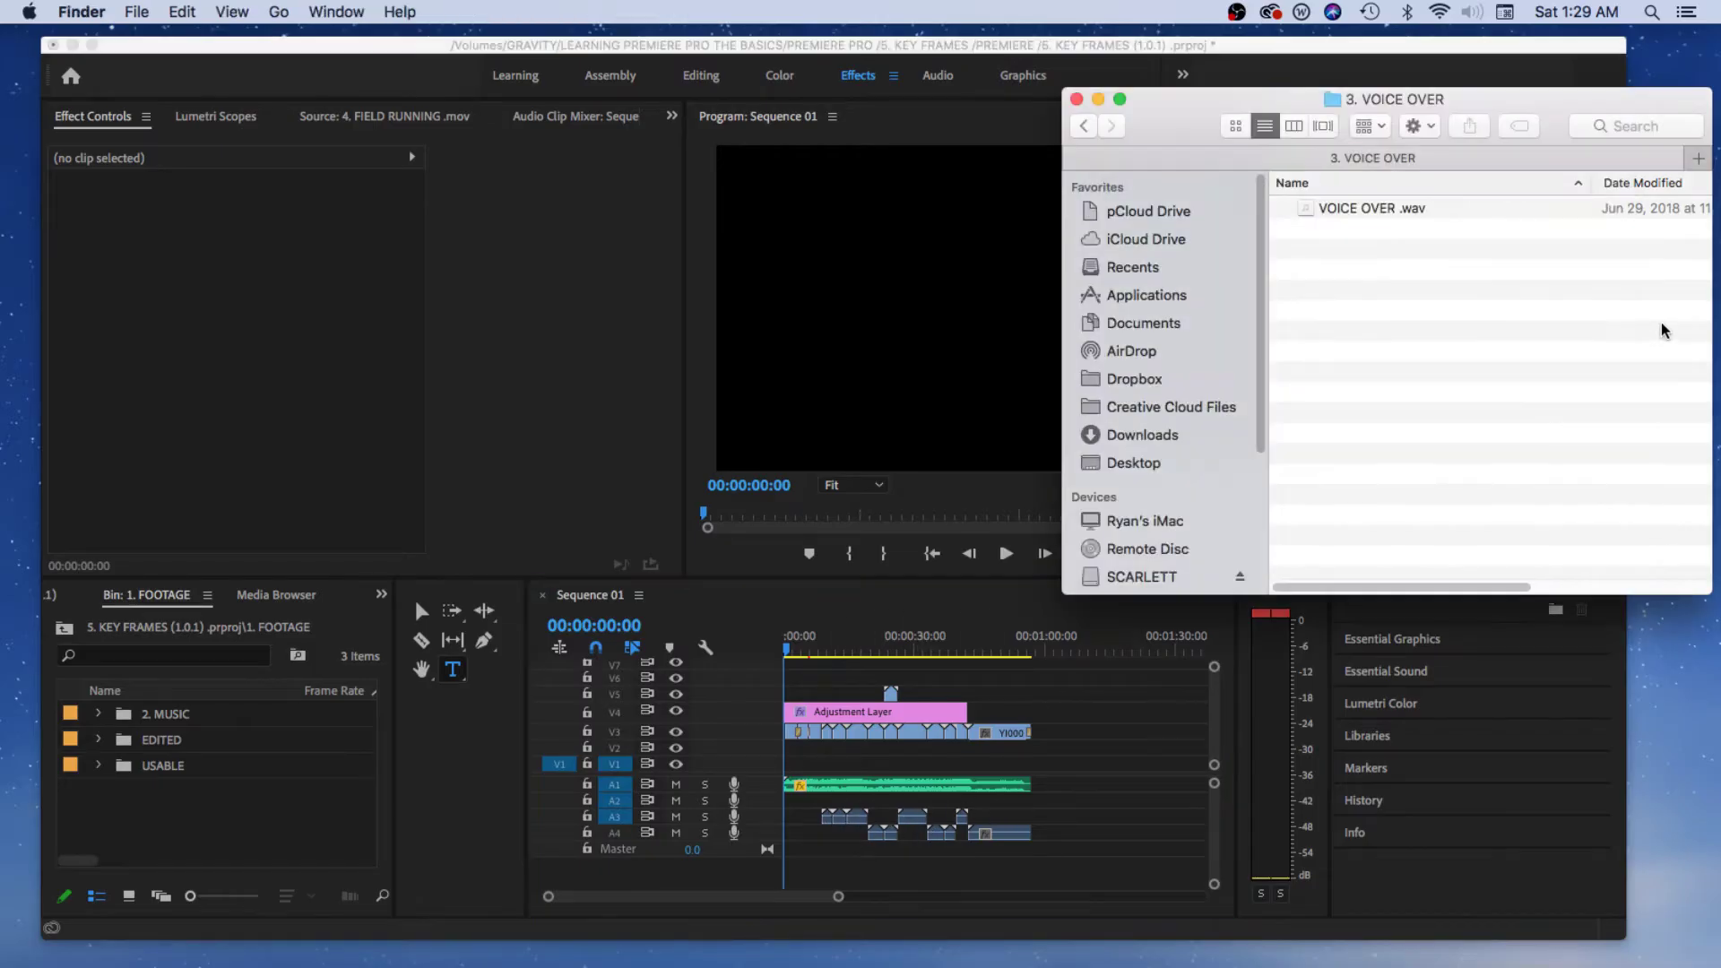
drag(1358, 211, 769, 815)
click(810, 808)
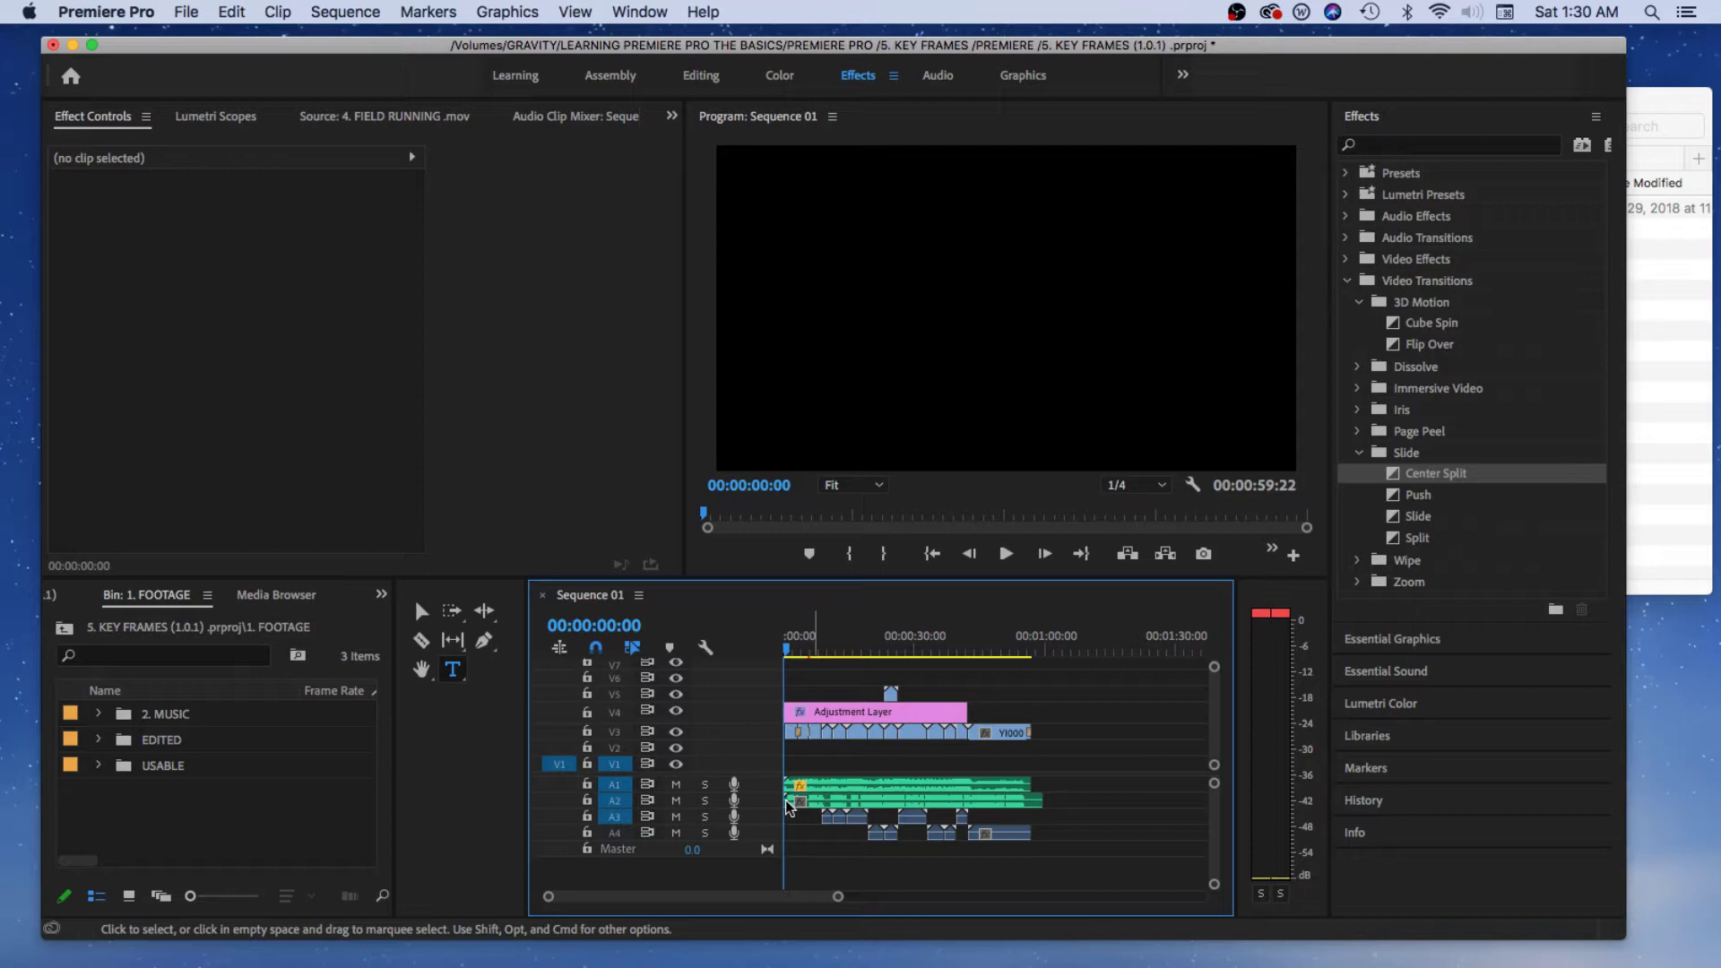
drag(1041, 800, 1031, 801)
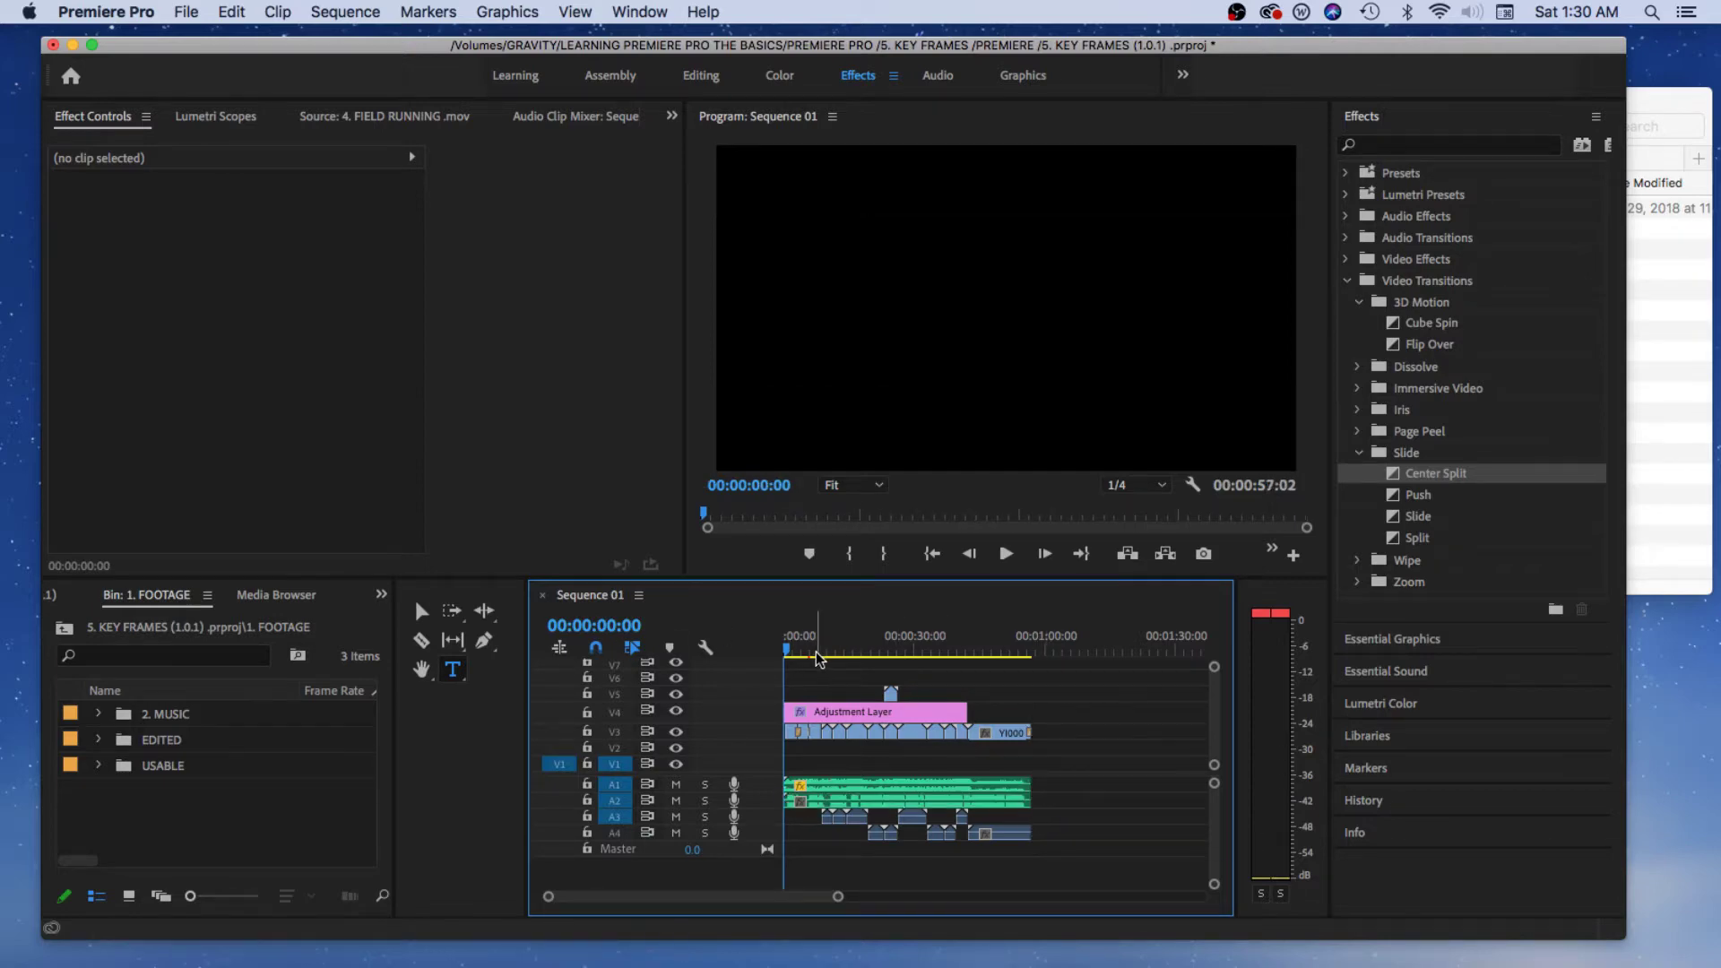
Step: Play Sequence 01 from the start through to its end at 00:00:57:02
click(779, 655)
key(space)
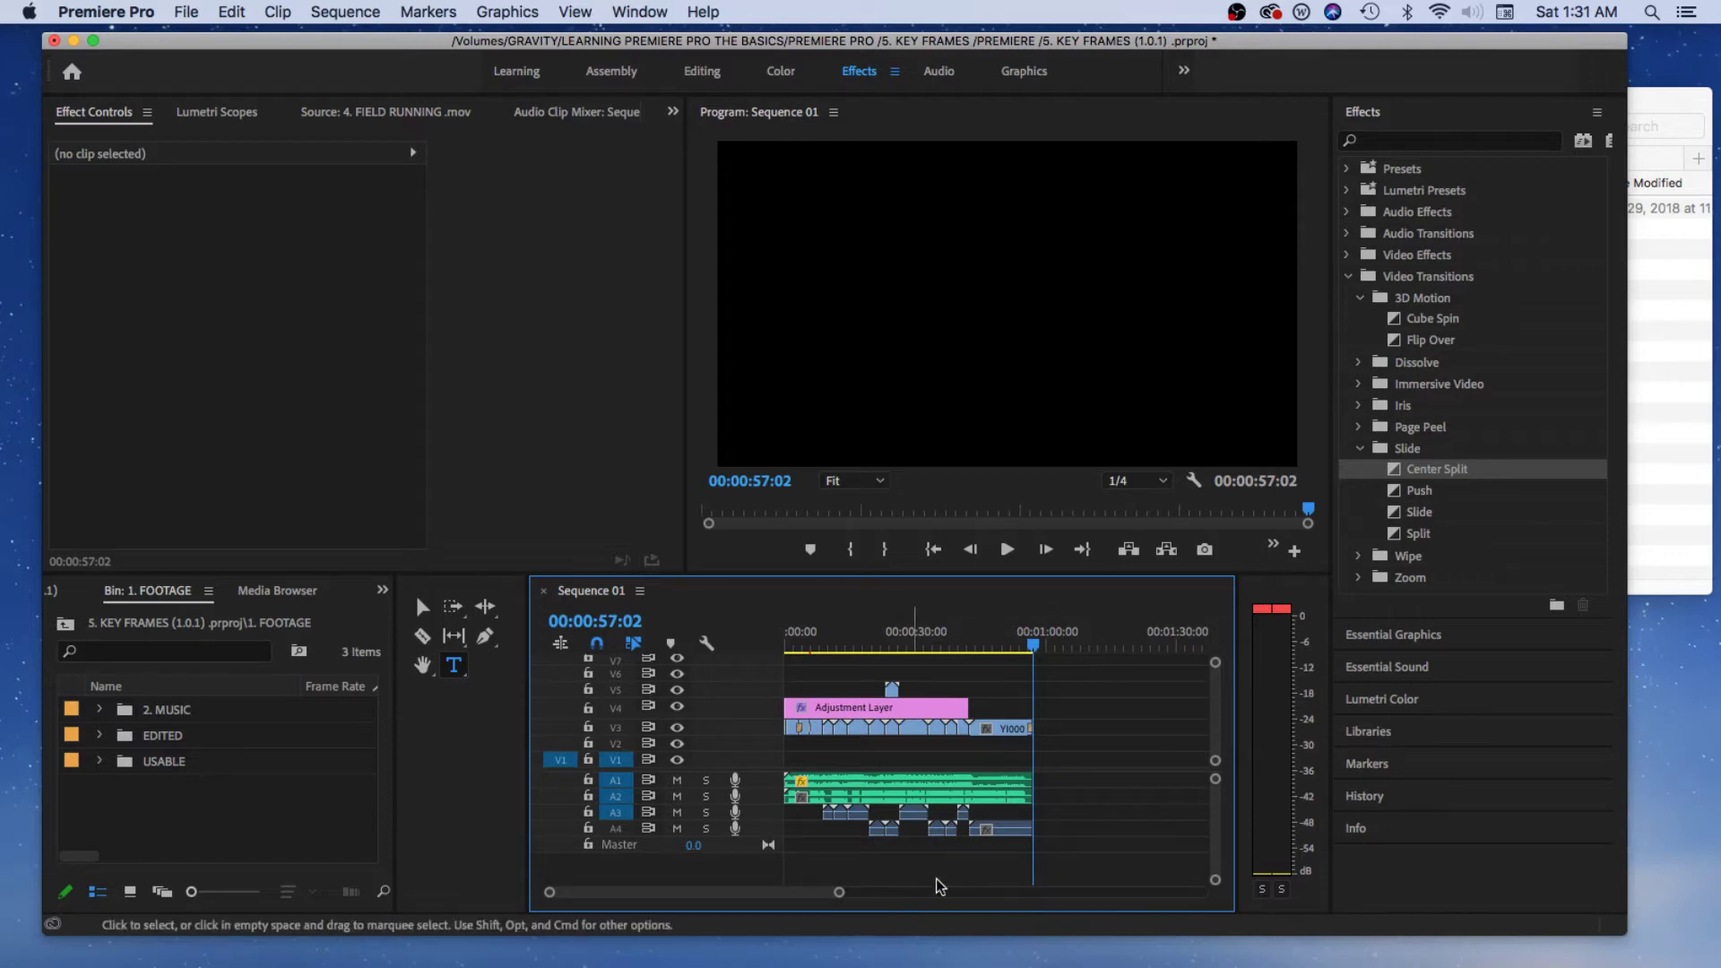
Step: Make the Timeline panel taller and wider, and zoom in on the clips
scroll(837, 887, down, 2)
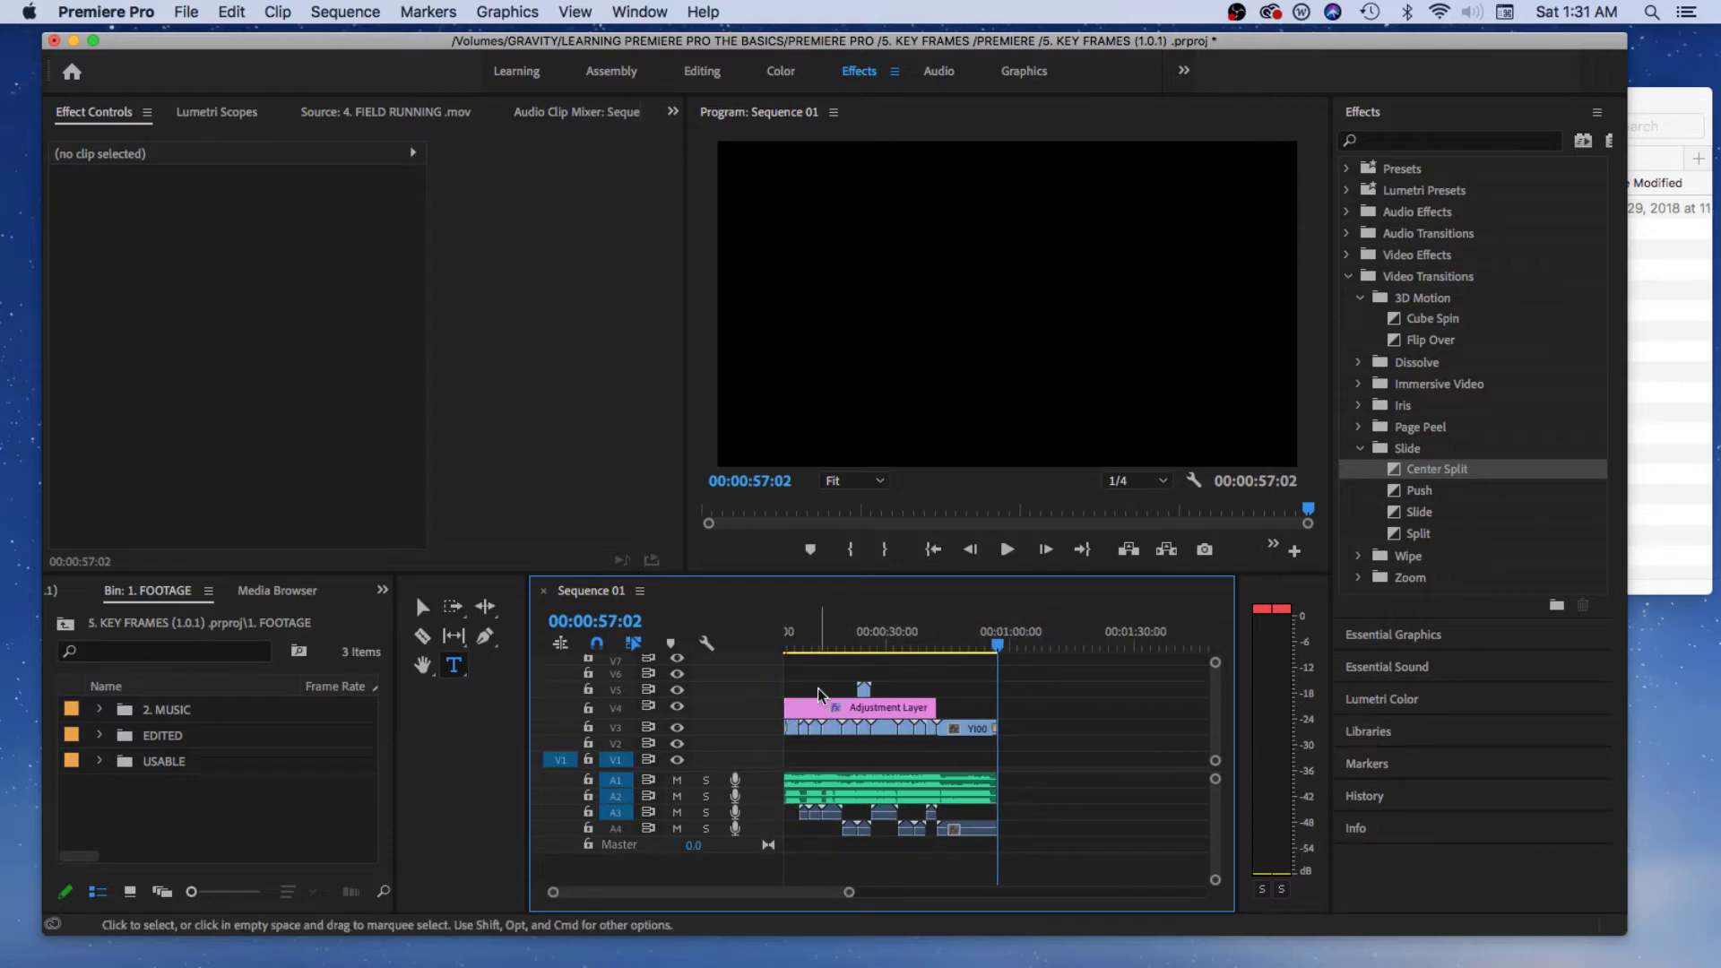
drag(851, 574, 896, 383)
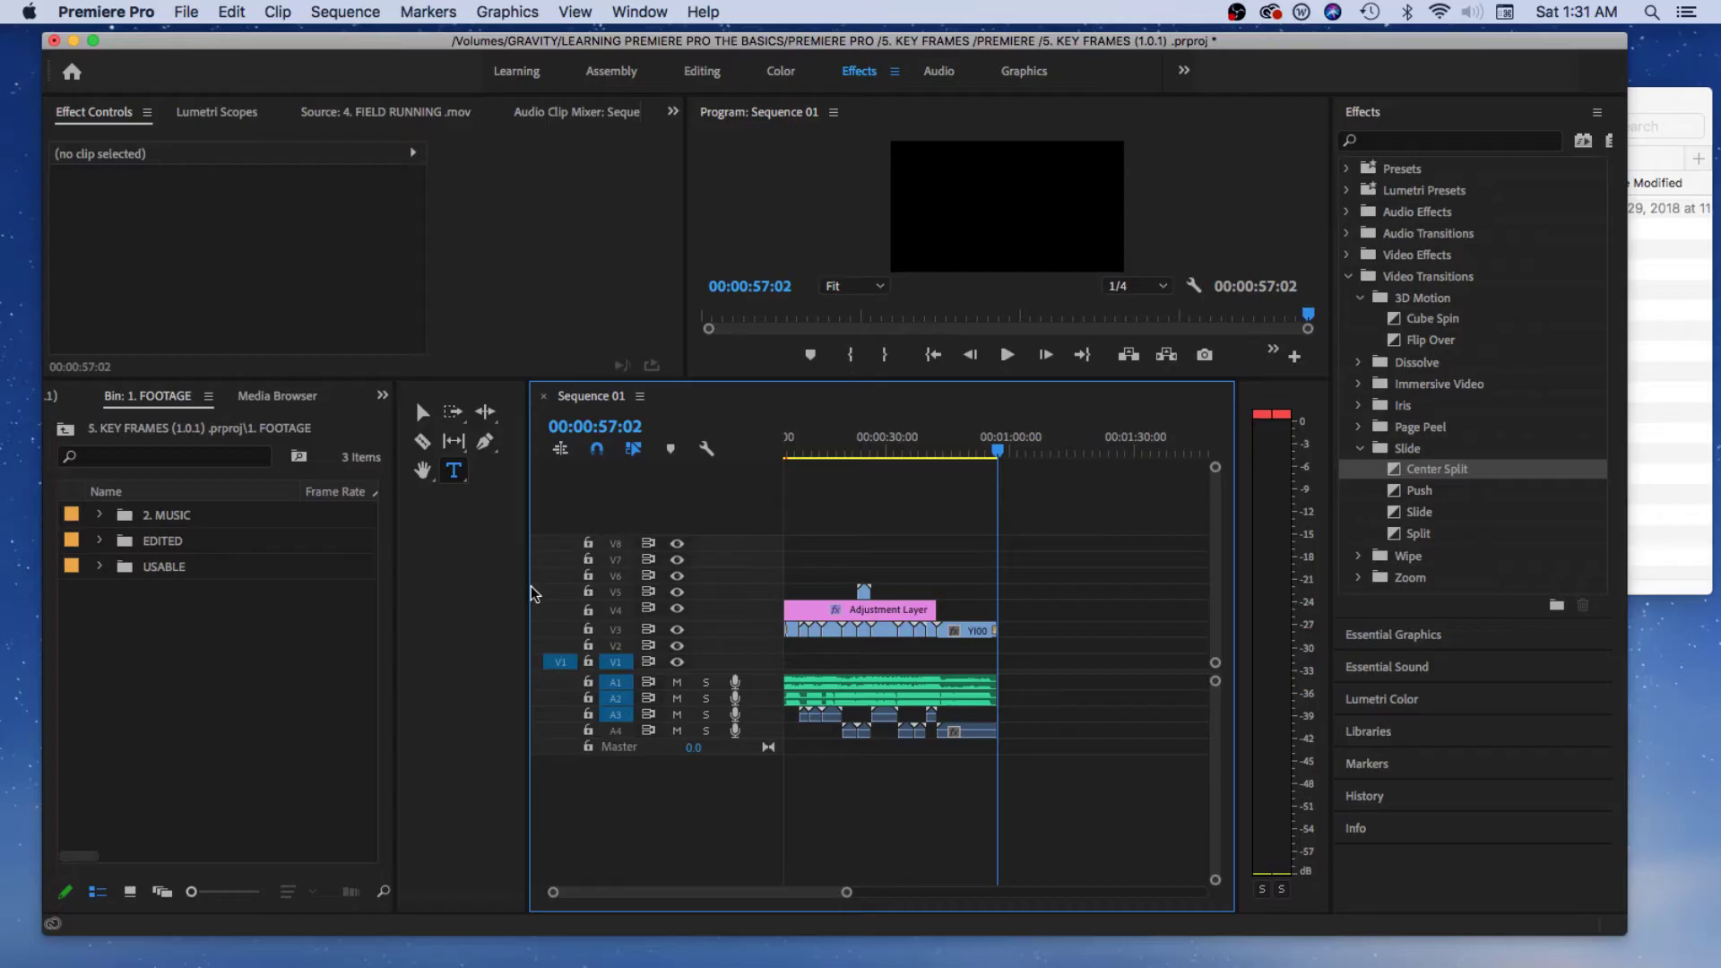
drag(529, 590, 312, 590)
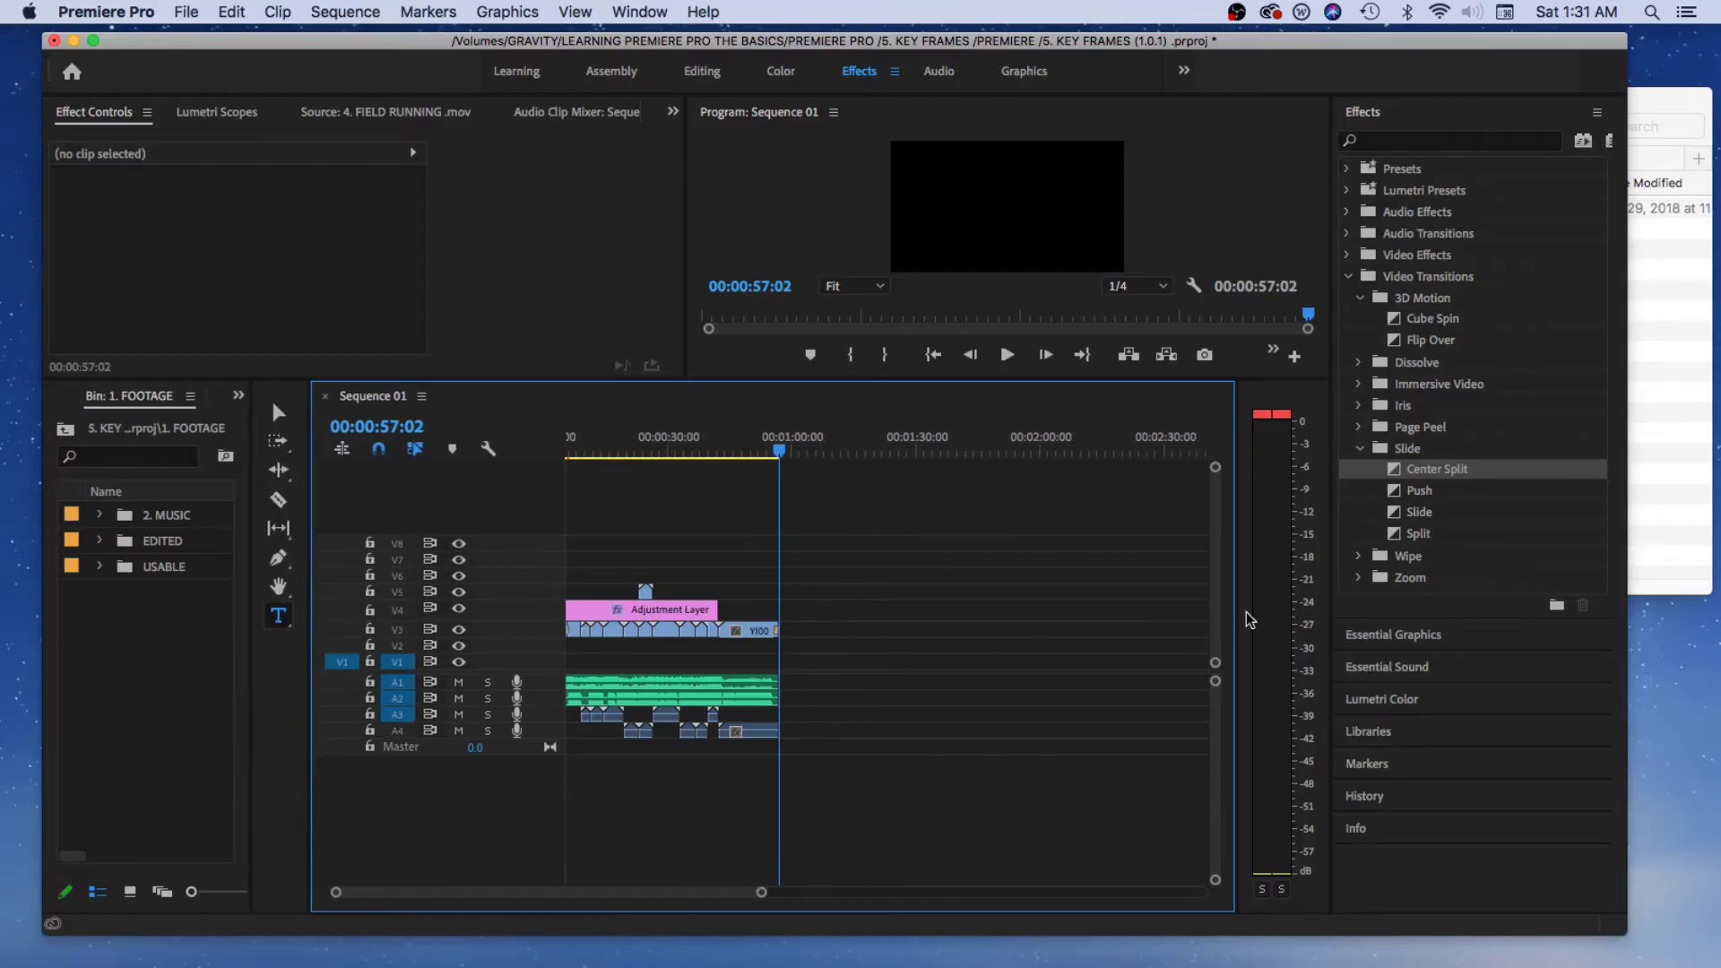
drag(1237, 608, 1242, 608)
drag(760, 891, 573, 892)
Step: Lower the voice-over clip's volume line on Audio 2 to -2.8 dB
click(769, 699)
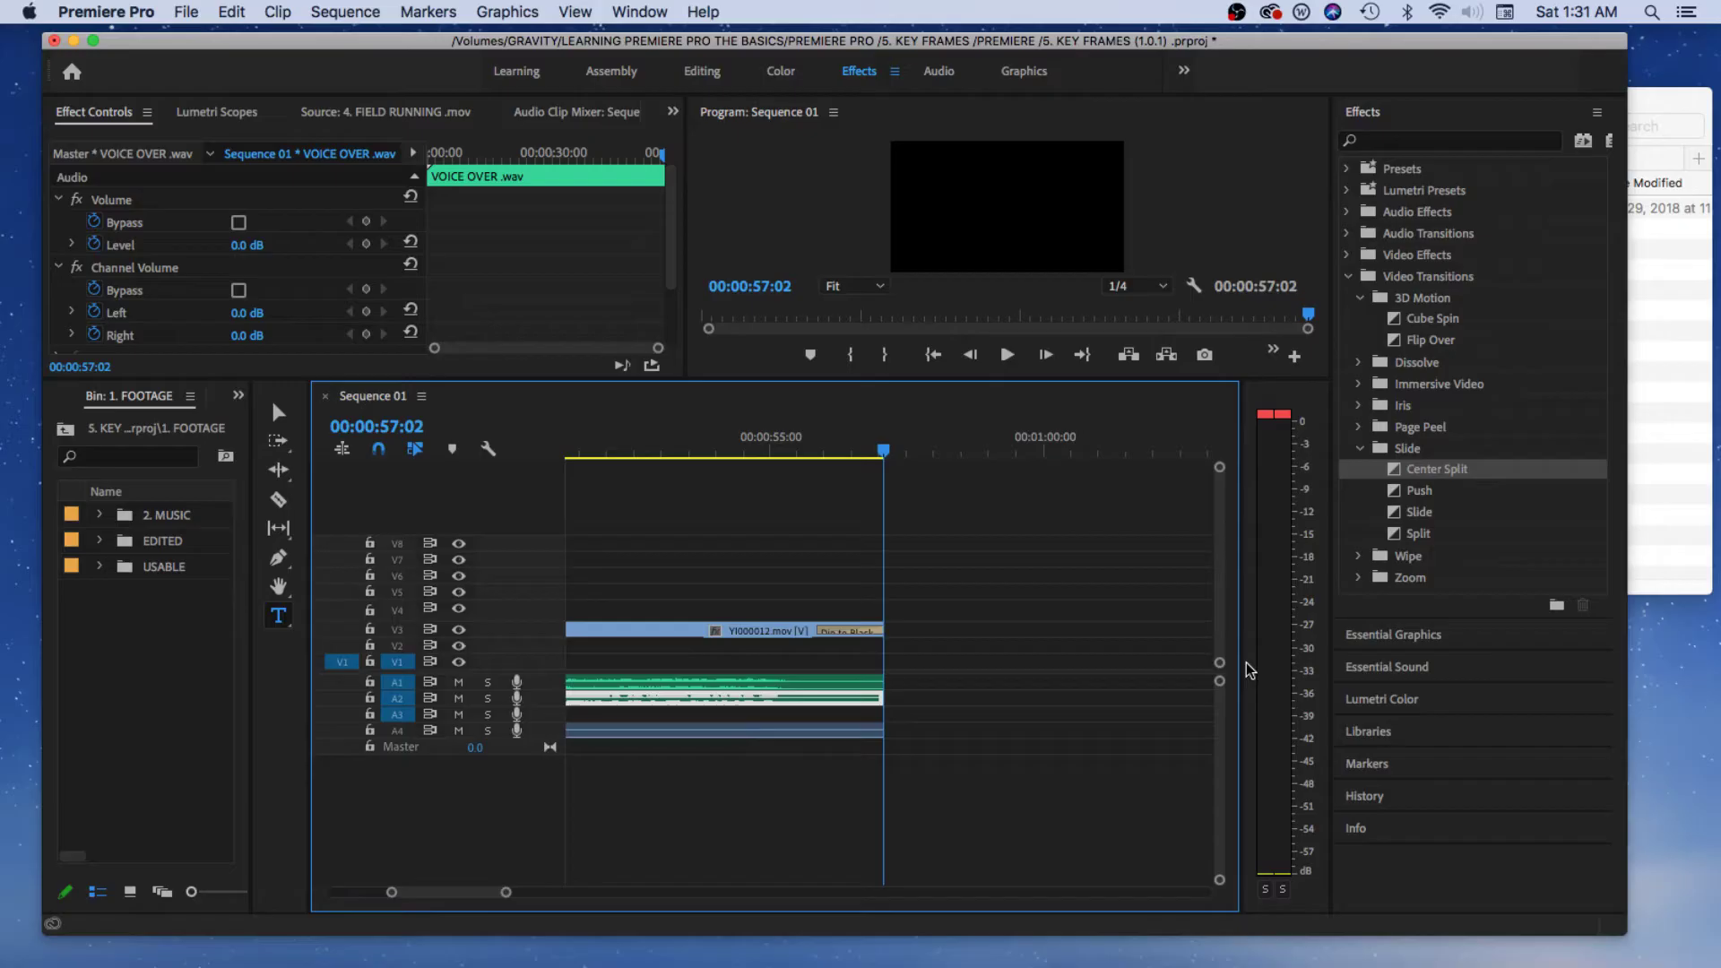
drag(1220, 682, 1220, 717)
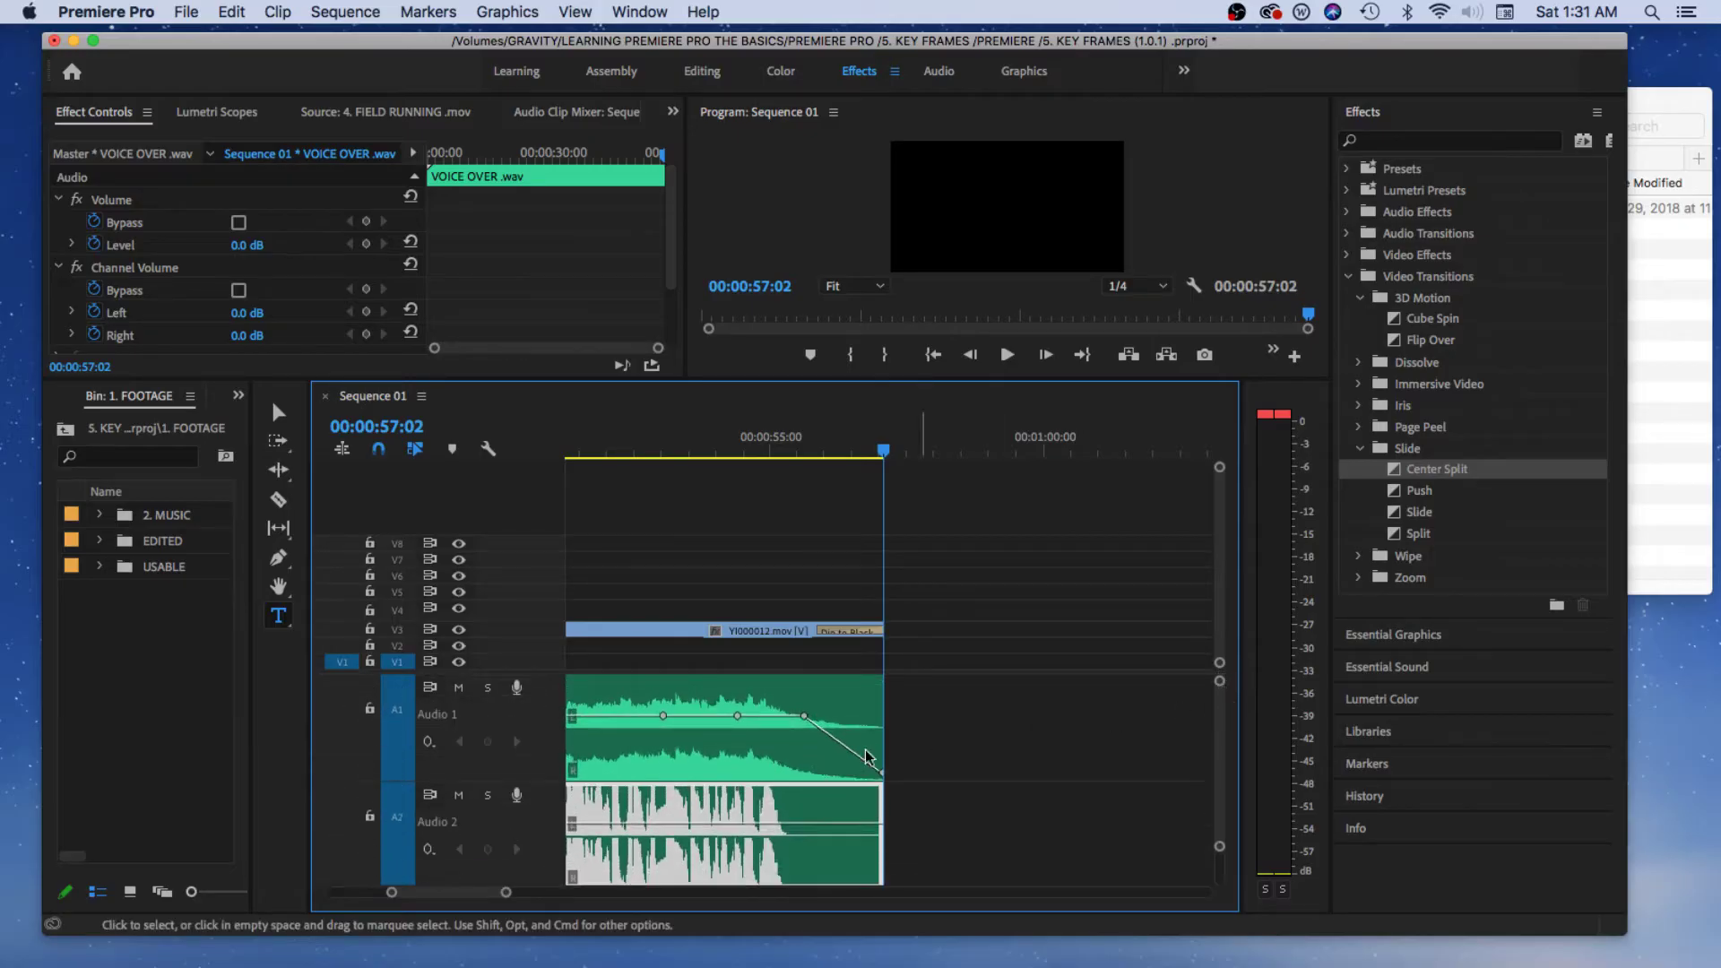
scroll(901, 758, left, 10)
scroll(900, 758, down, 2)
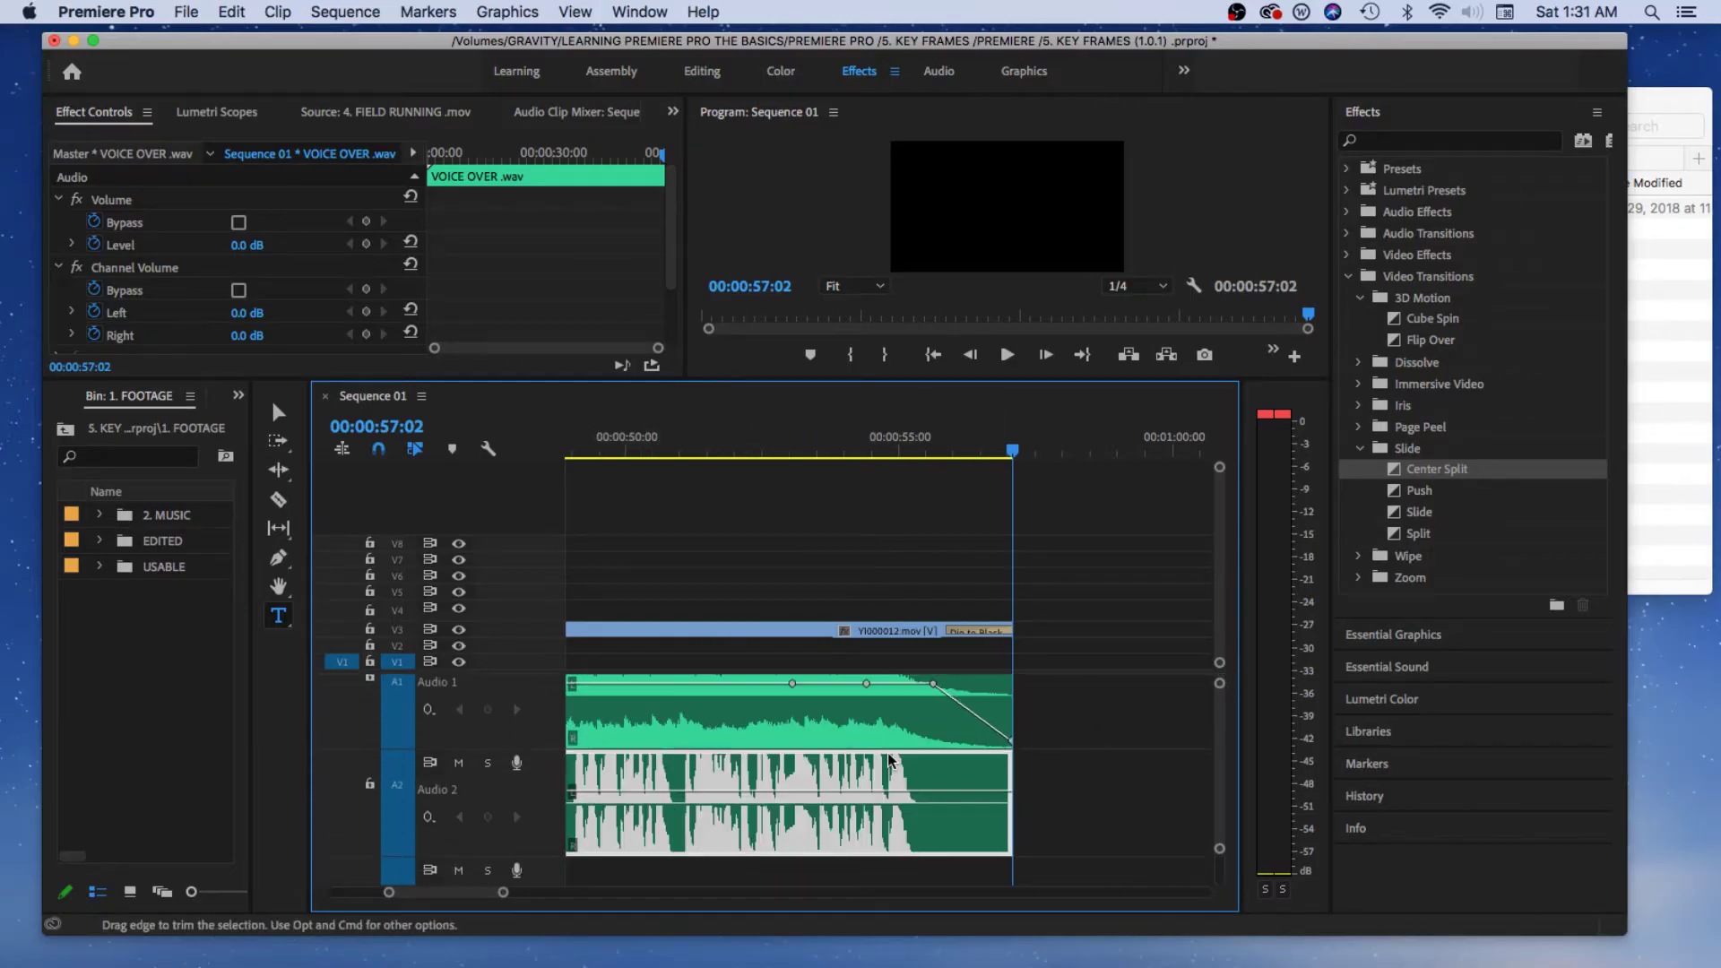
scroll(901, 757, up, 2)
scroll(901, 758, right, 1)
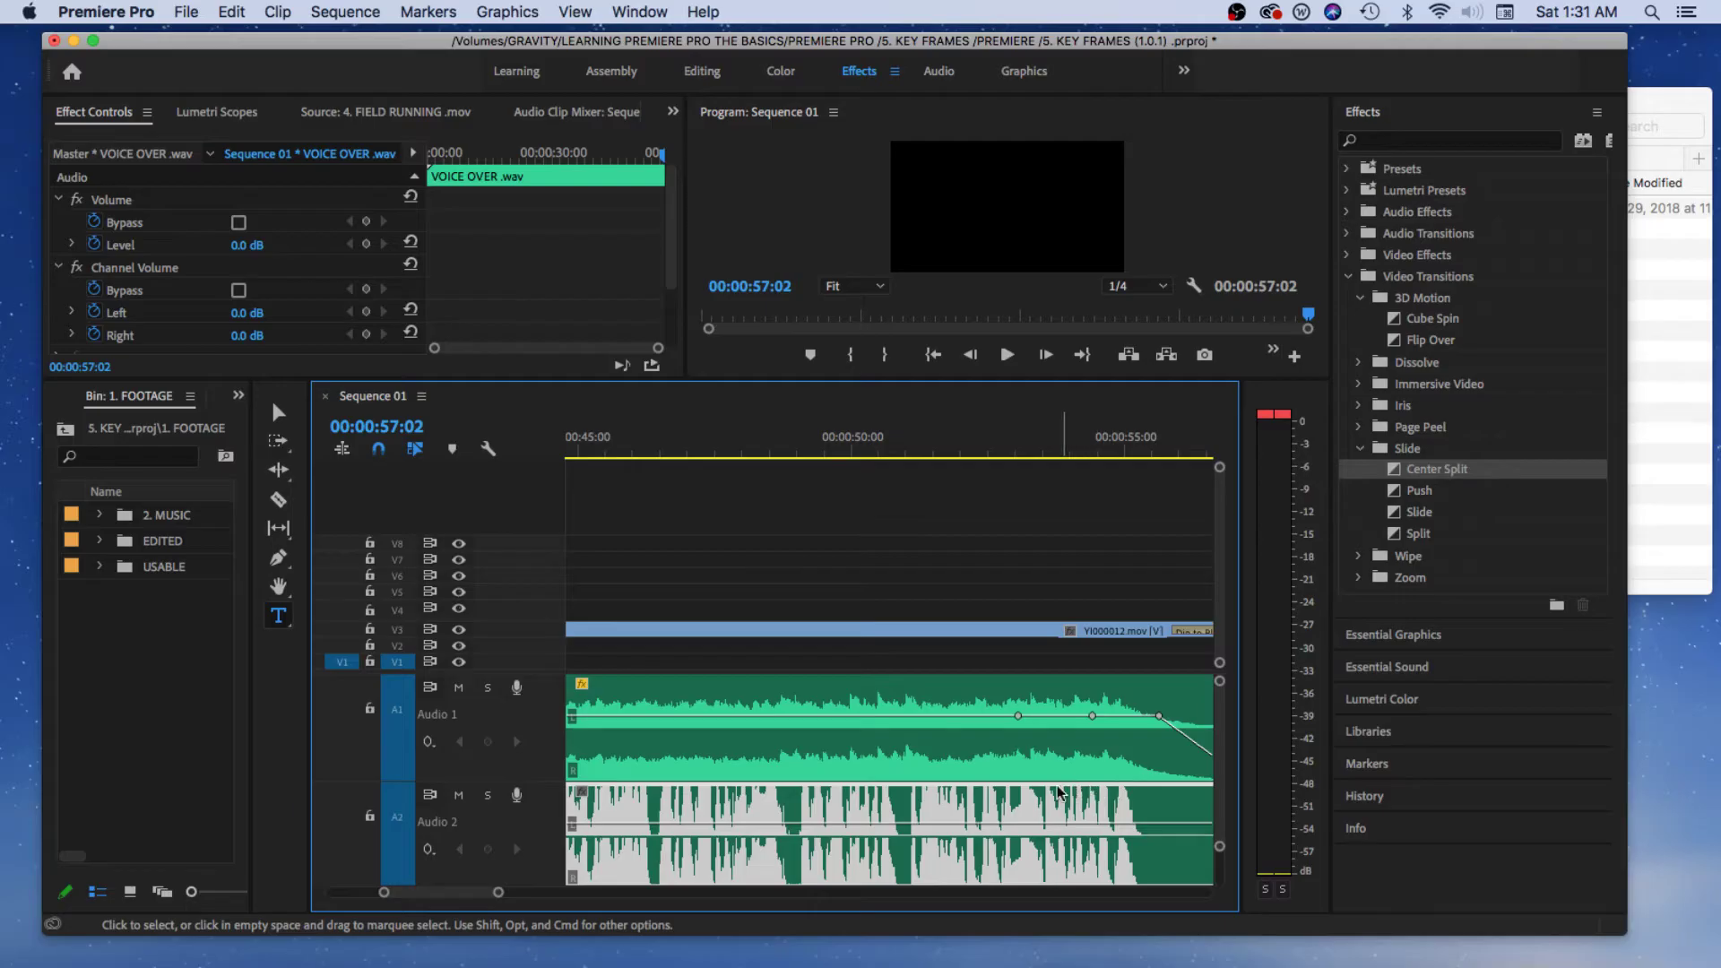
scroll(845, 780, right, 4)
scroll(845, 780, down, 1)
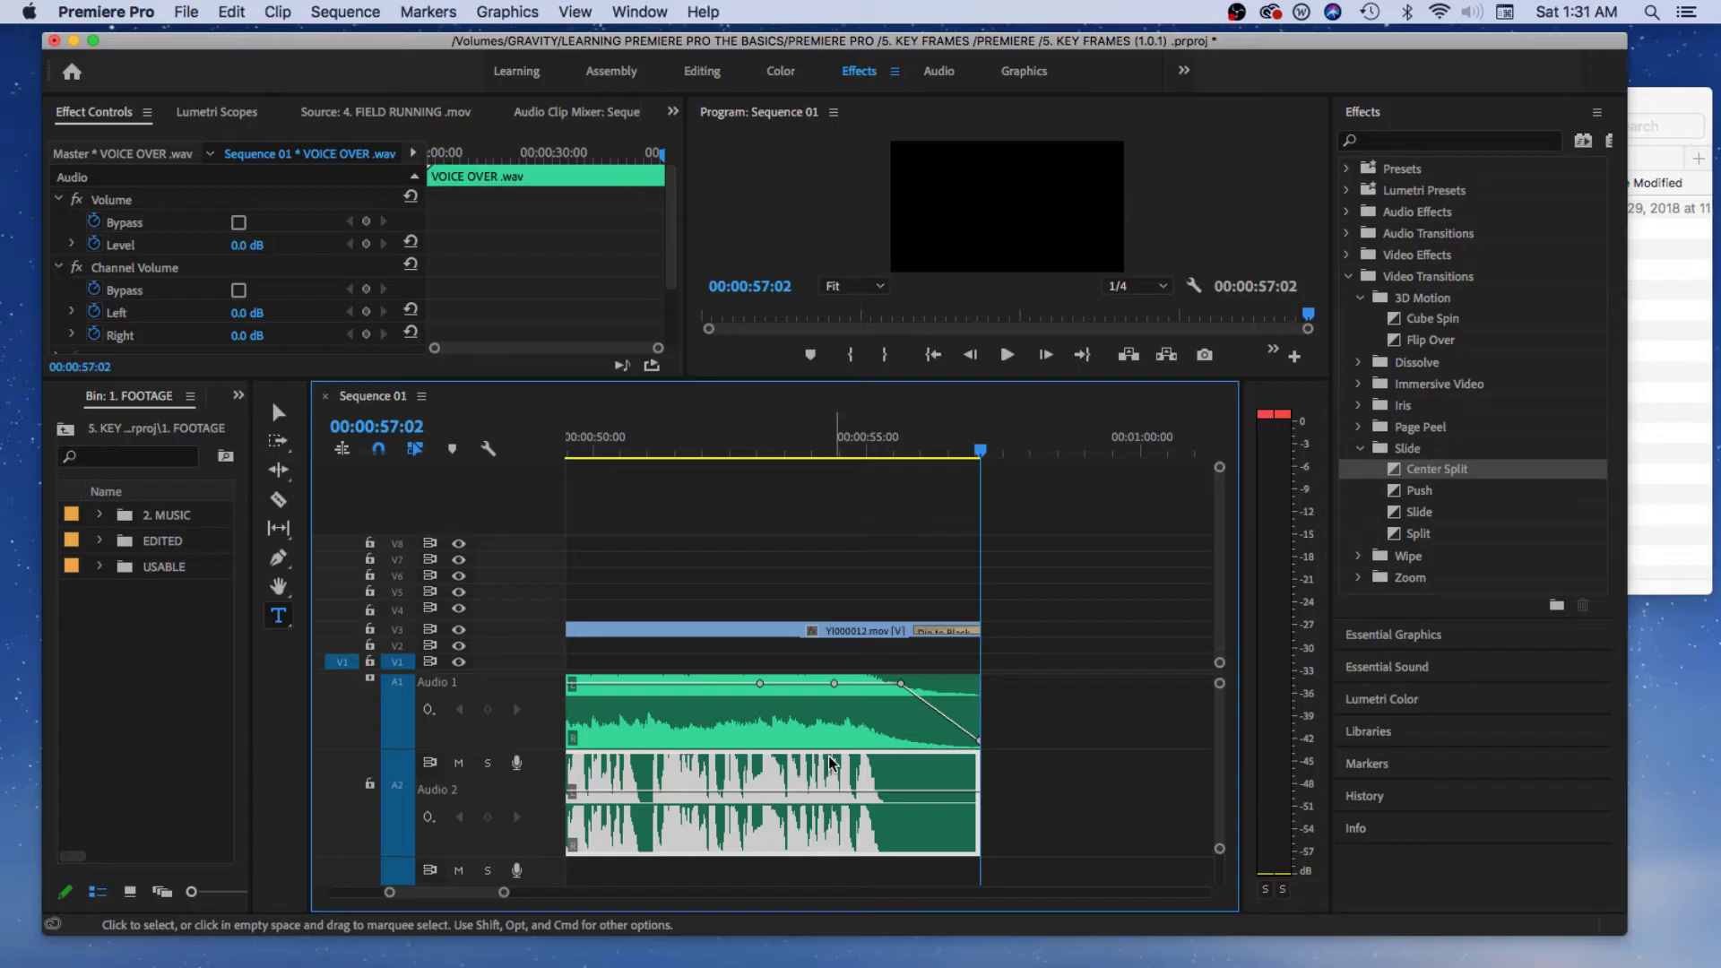
scroll(810, 743, left, 1)
scroll(860, 740, down, 2)
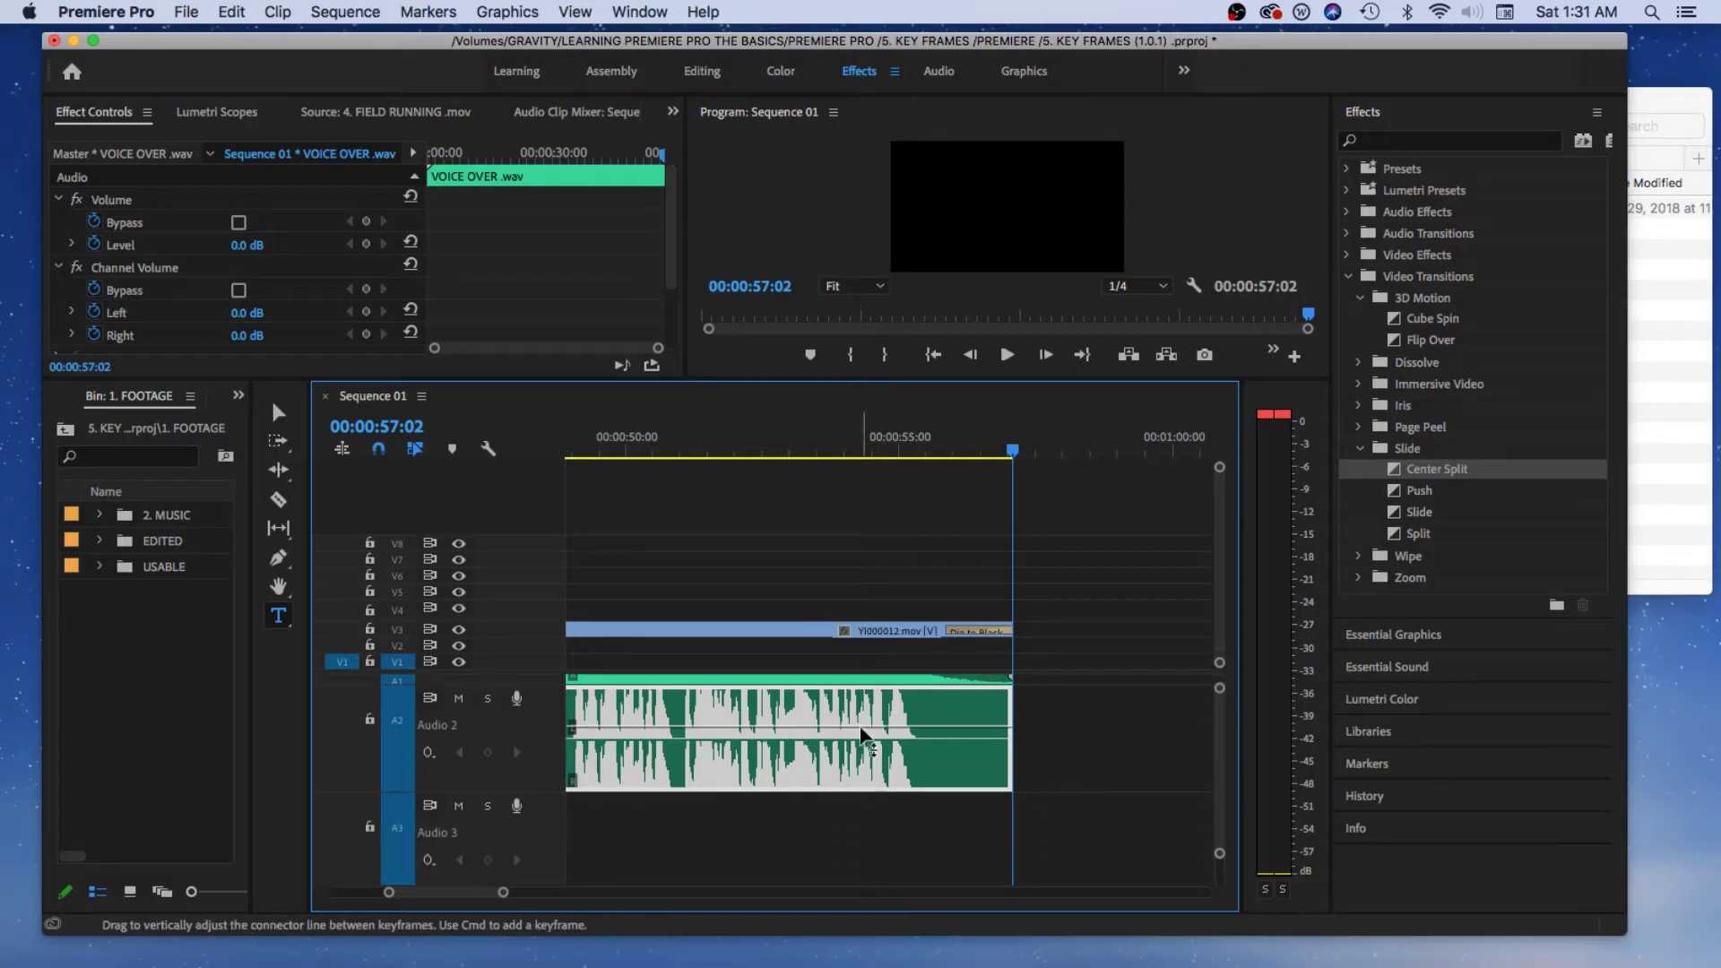
drag(860, 729, 860, 743)
Step: Lower the Audio 1 music clip's volume line to about -0.8 dB
scroll(861, 743, up, 1)
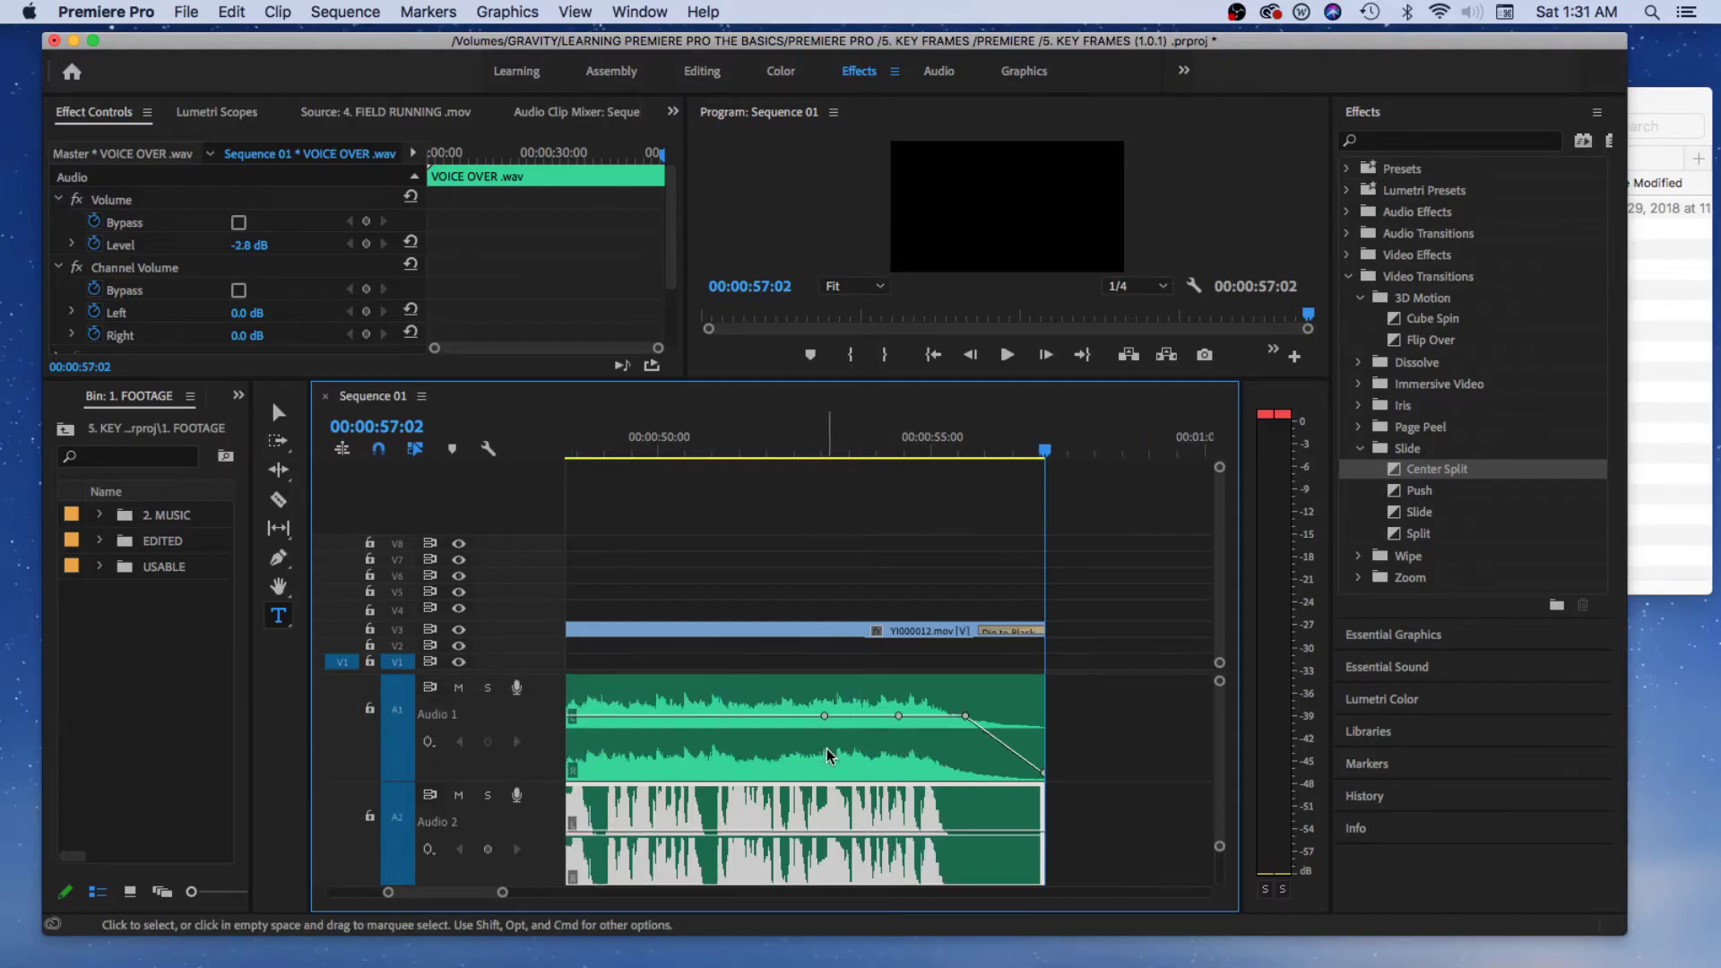
scroll(861, 745, left, 5)
scroll(941, 726, up, 2)
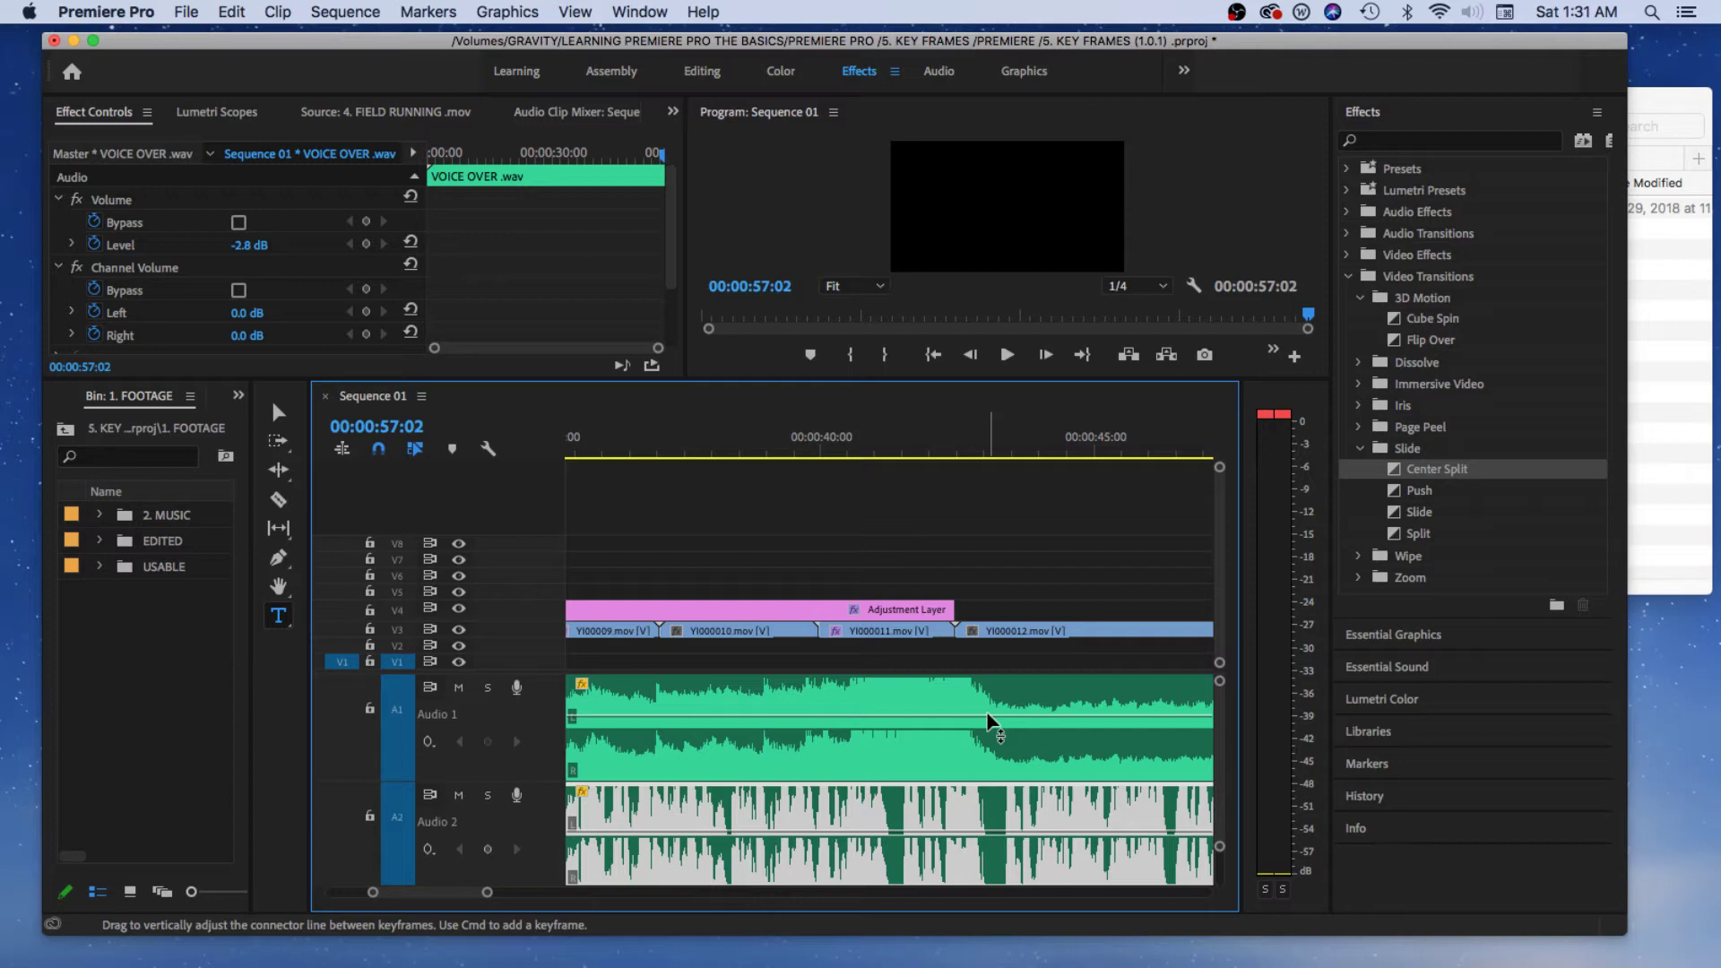
click(989, 724)
drag(989, 724, 990, 737)
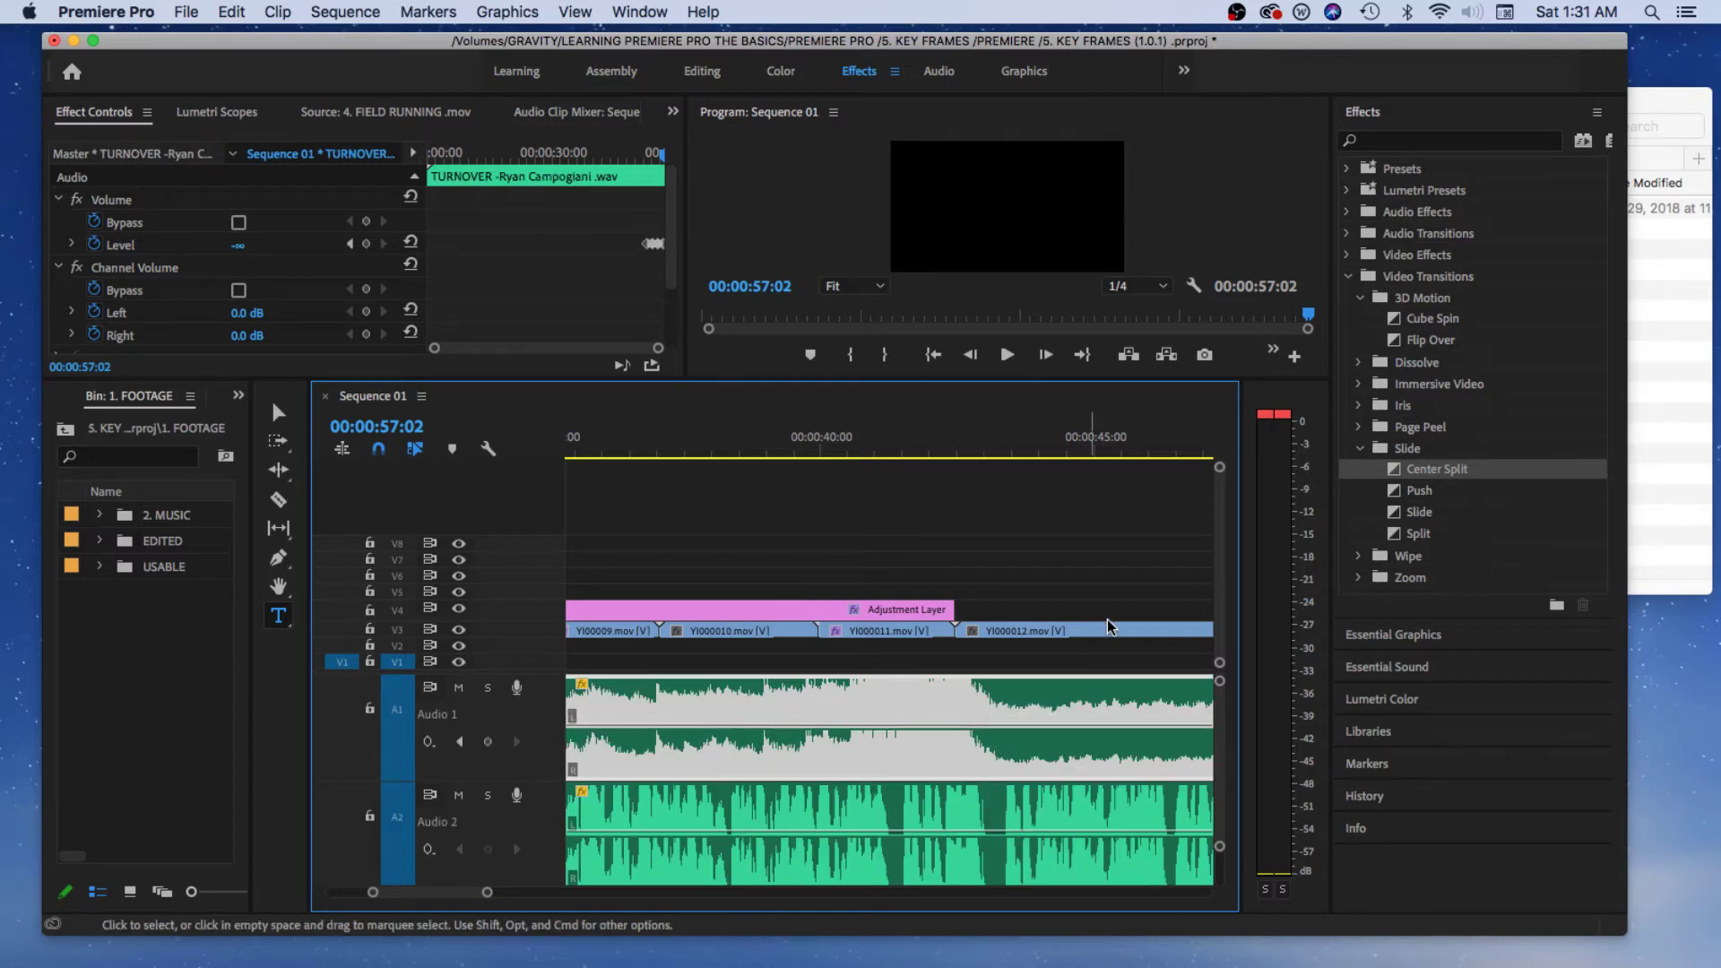
Step: Collapse the 3D Motion, Slide and Video Transitions groups, then expand Audio Effects
click(1359, 297)
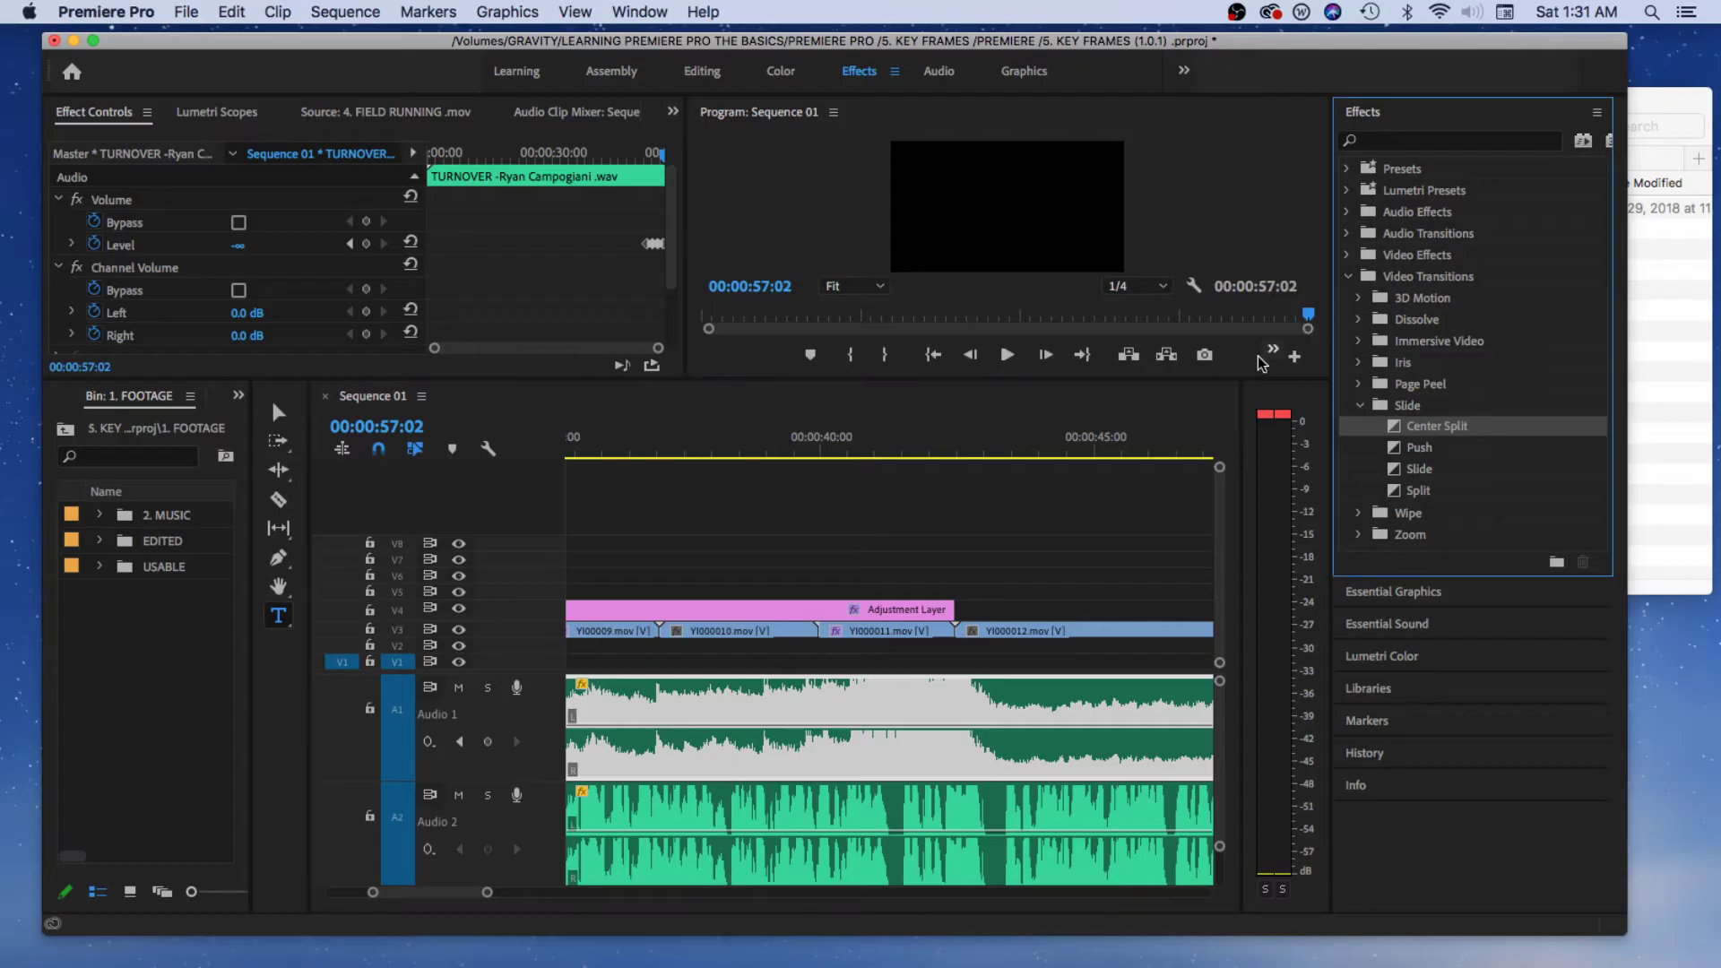
click(1360, 405)
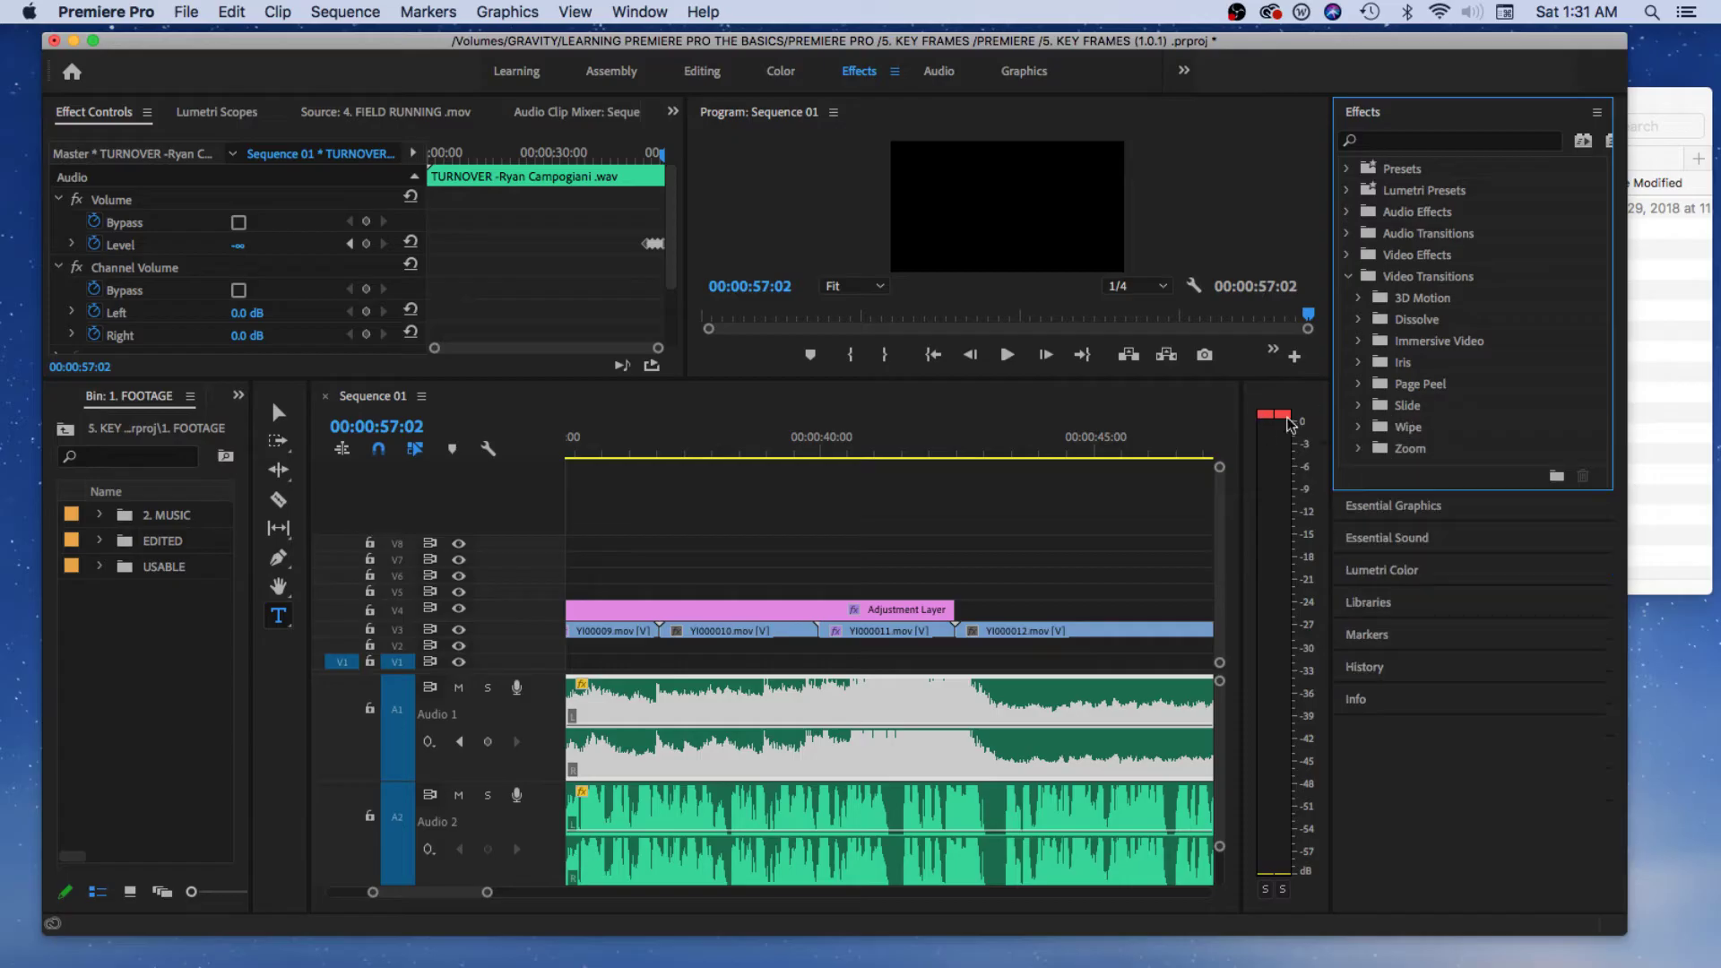
click(1347, 277)
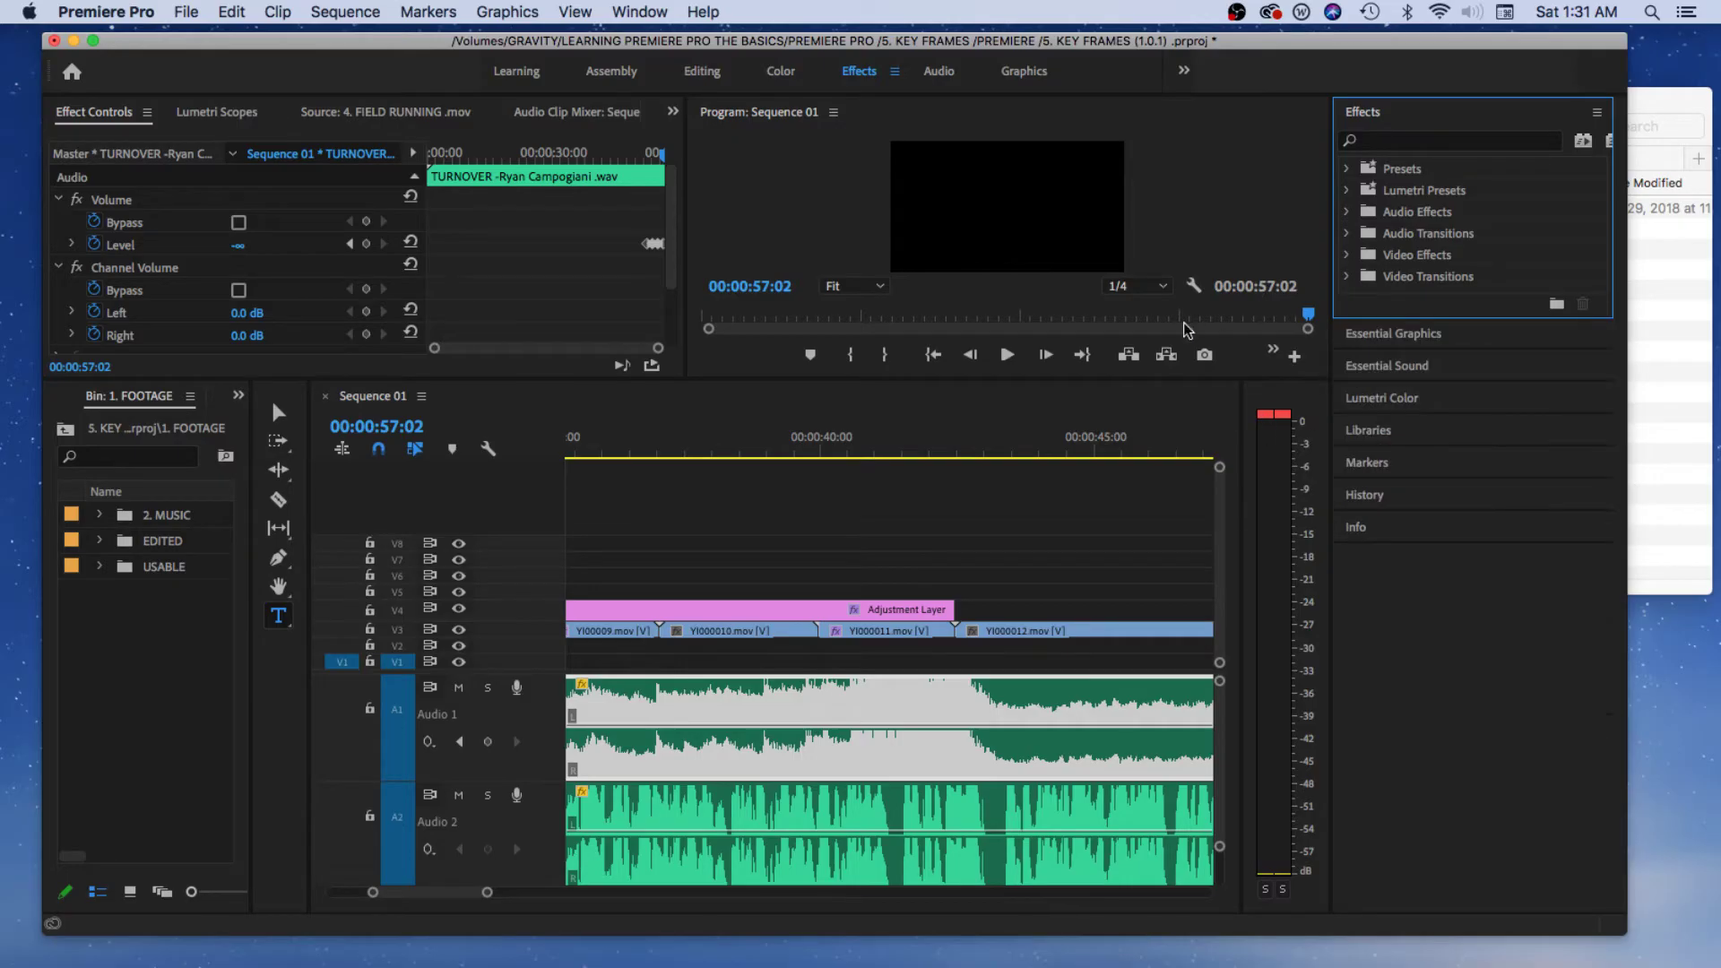
click(1348, 214)
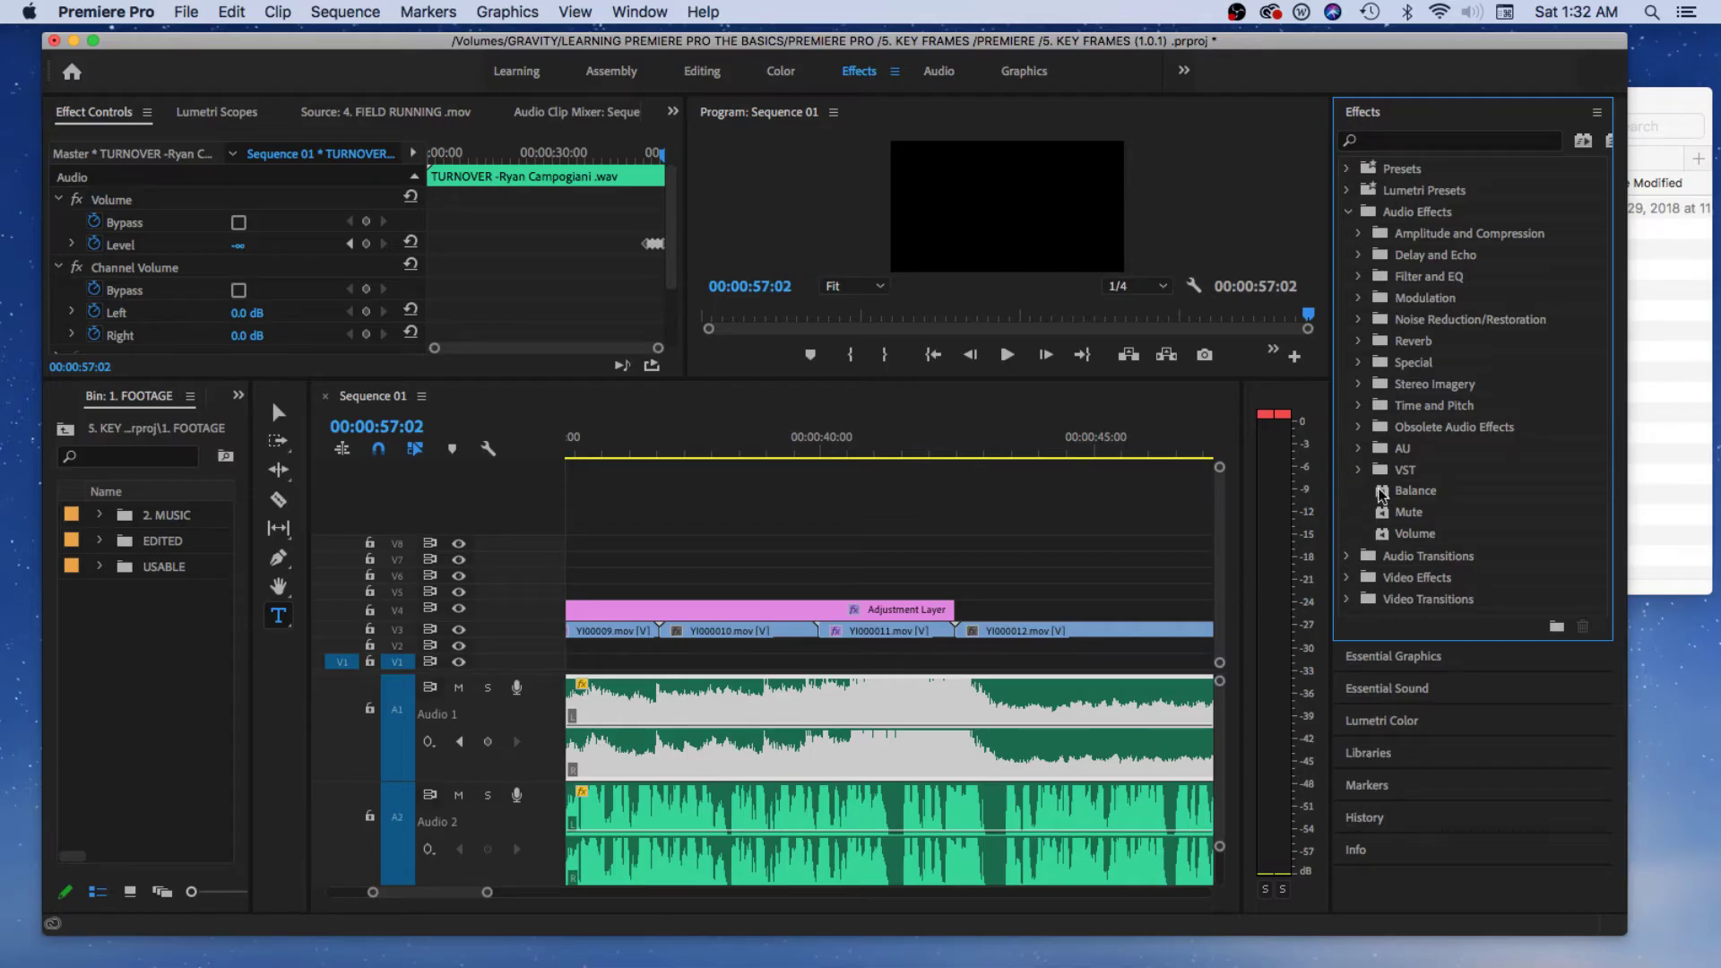
Step: Search effects for 'LIMI' and apply Hard Limiter to the music and VOICE OVER clips
click(1403, 141)
text(LIMI)
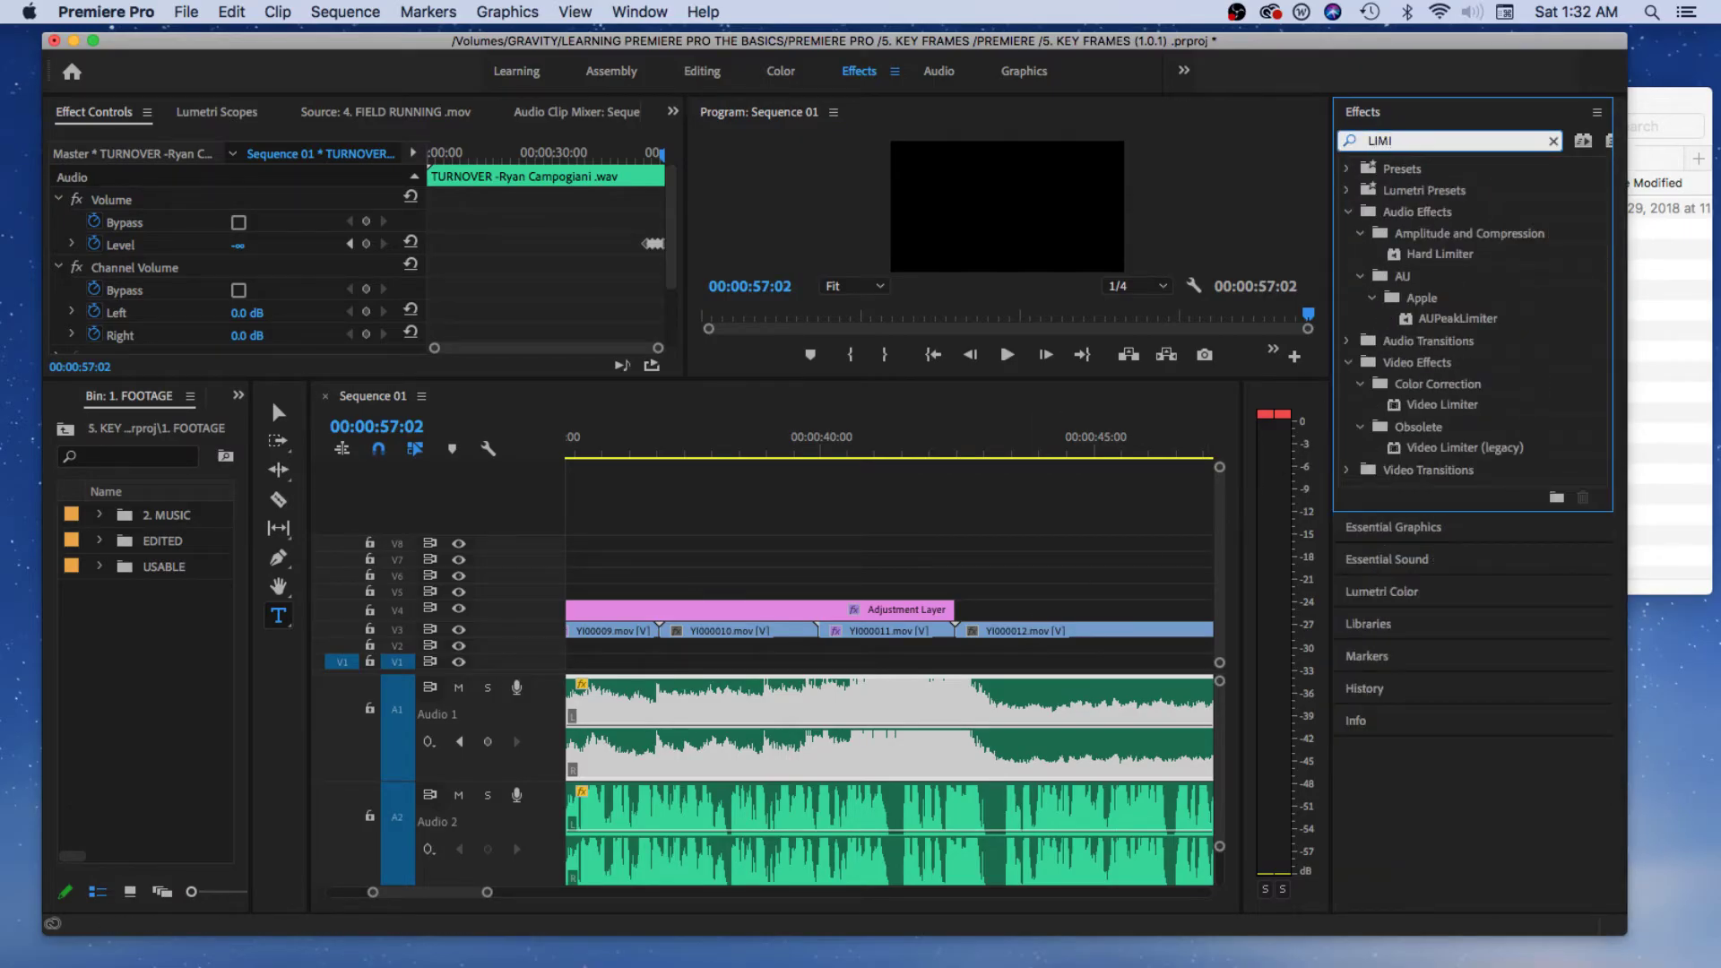
click(1409, 256)
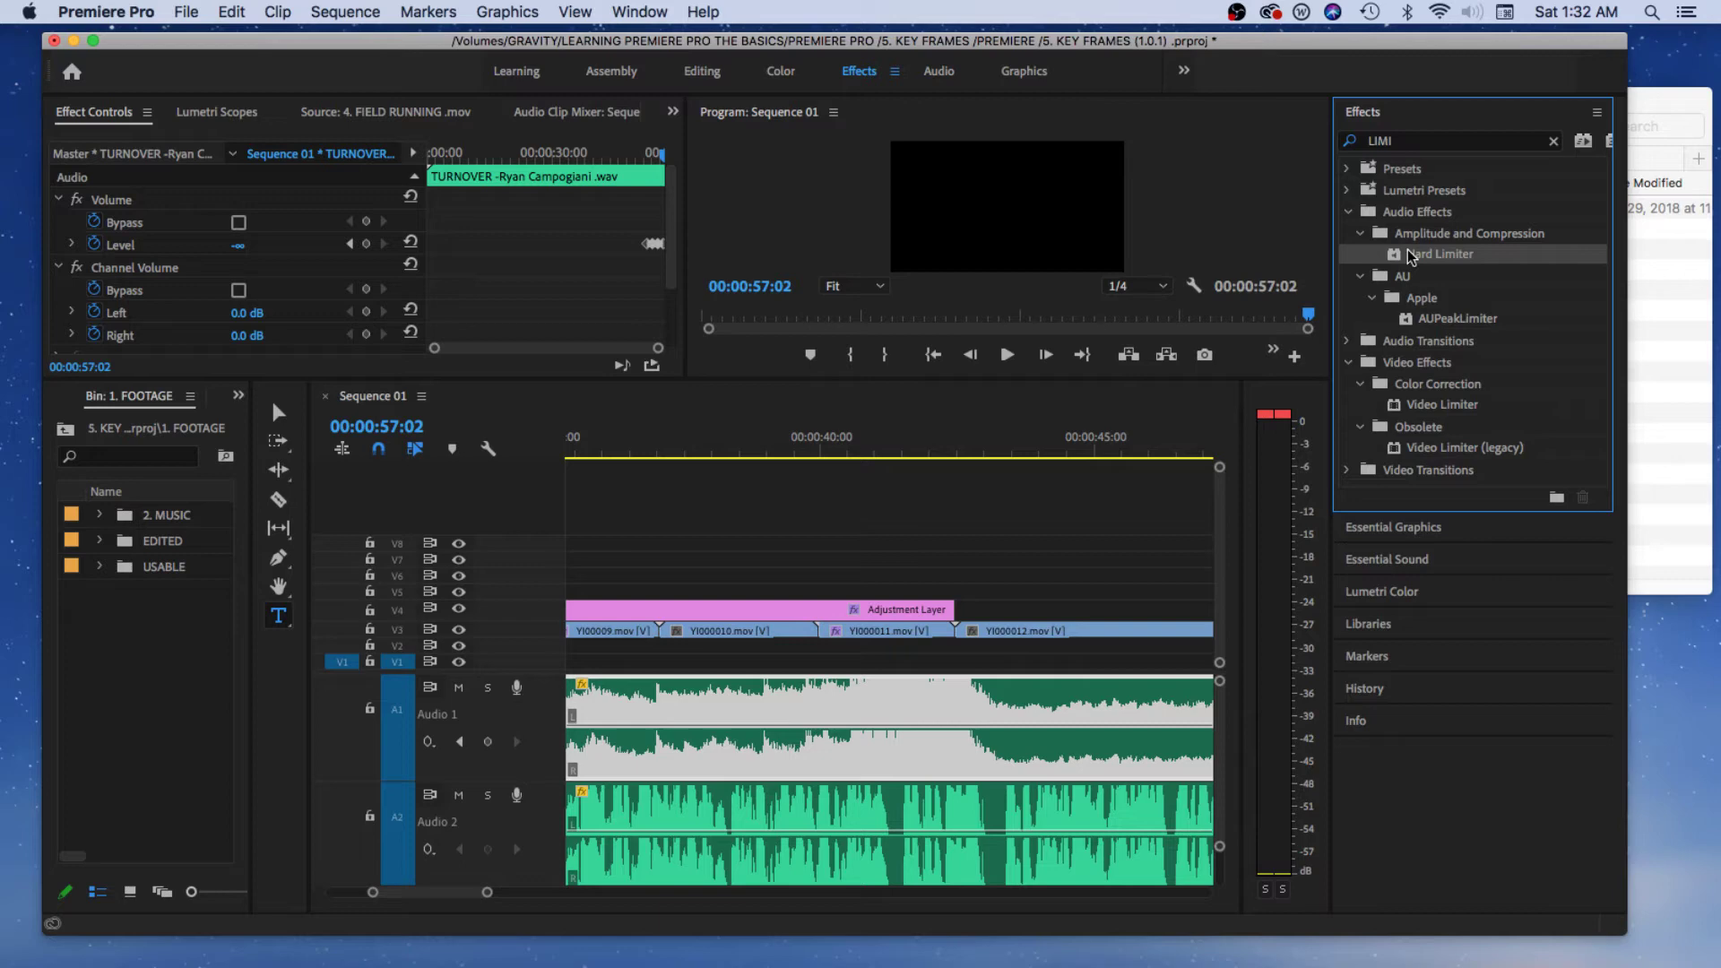
drag(1146, 329, 1045, 728)
click(1073, 821)
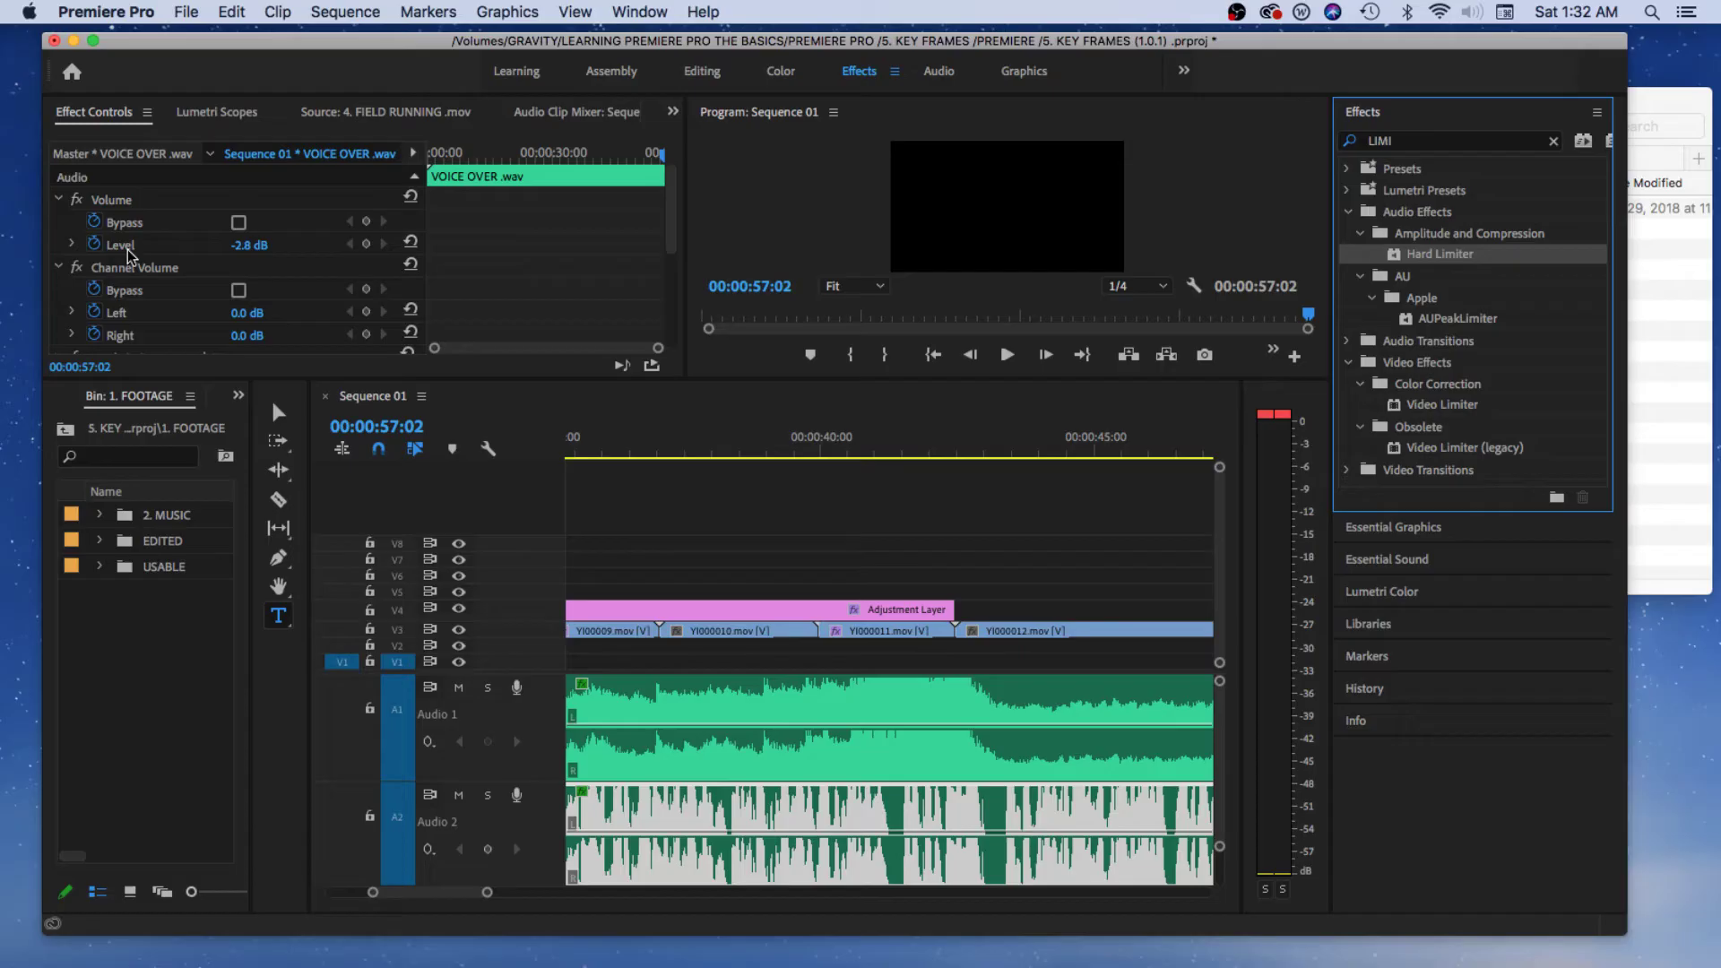
drag(644, 226, 668, 263)
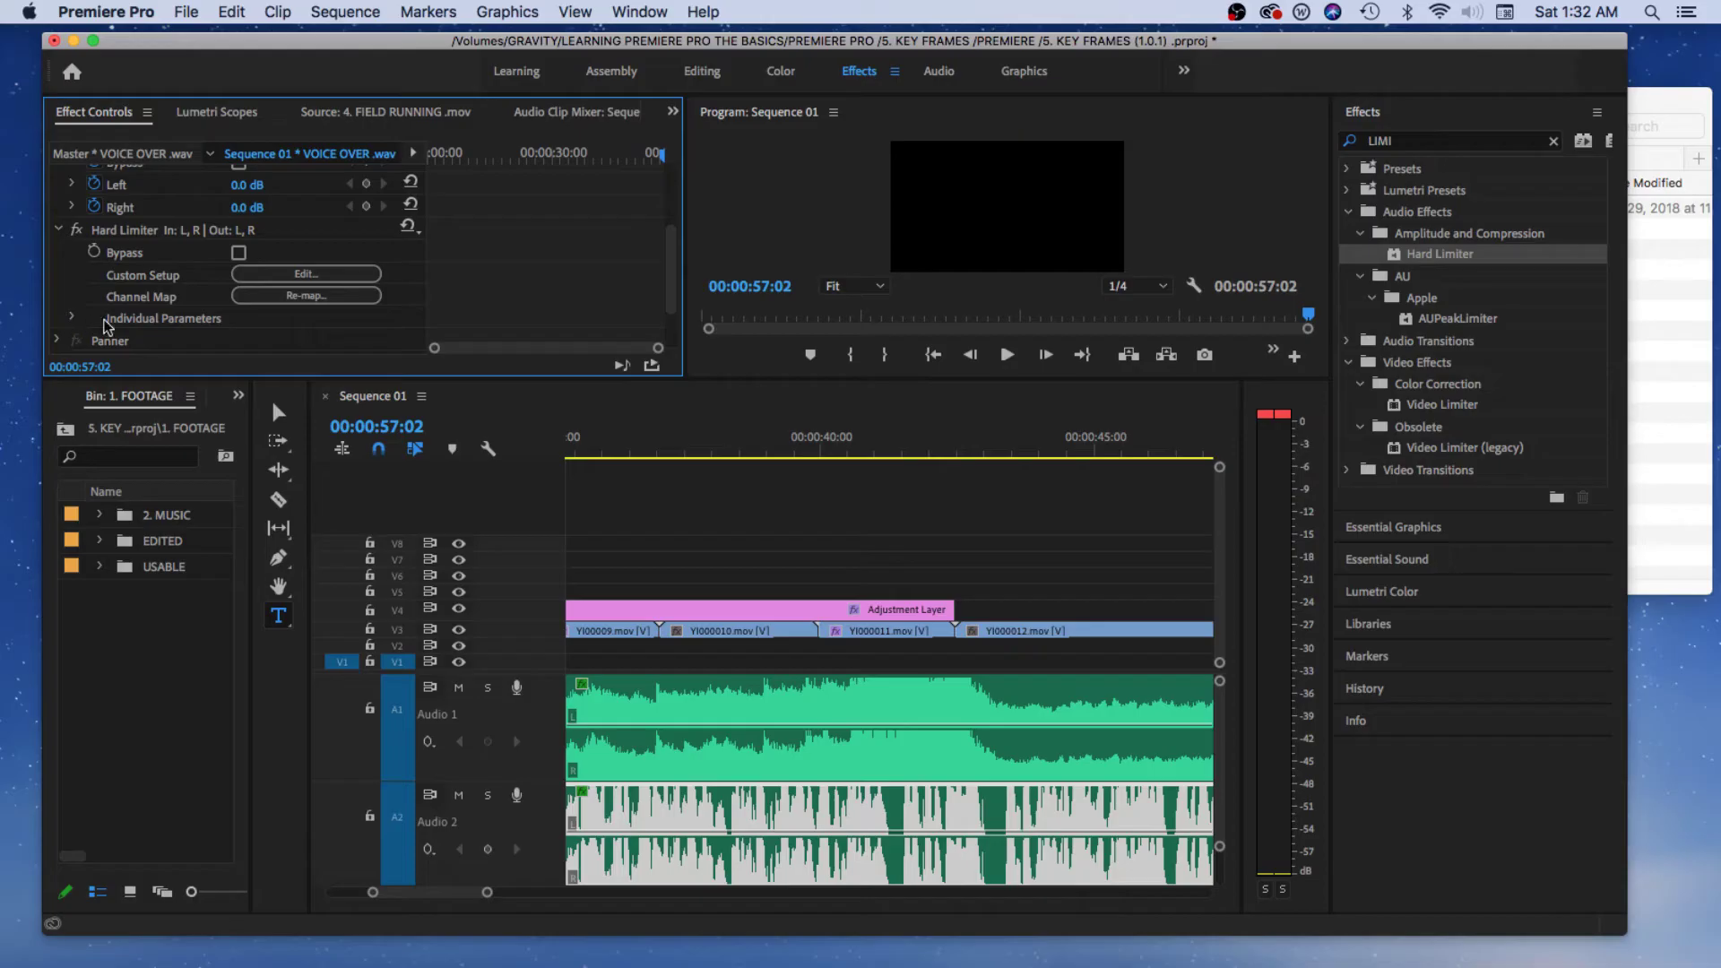
Step: Enable keyframing on the Hard Limiter's Maximum Amplitude at -0.10 dB, with the playhead at the start
scroll(670, 269, down, 1)
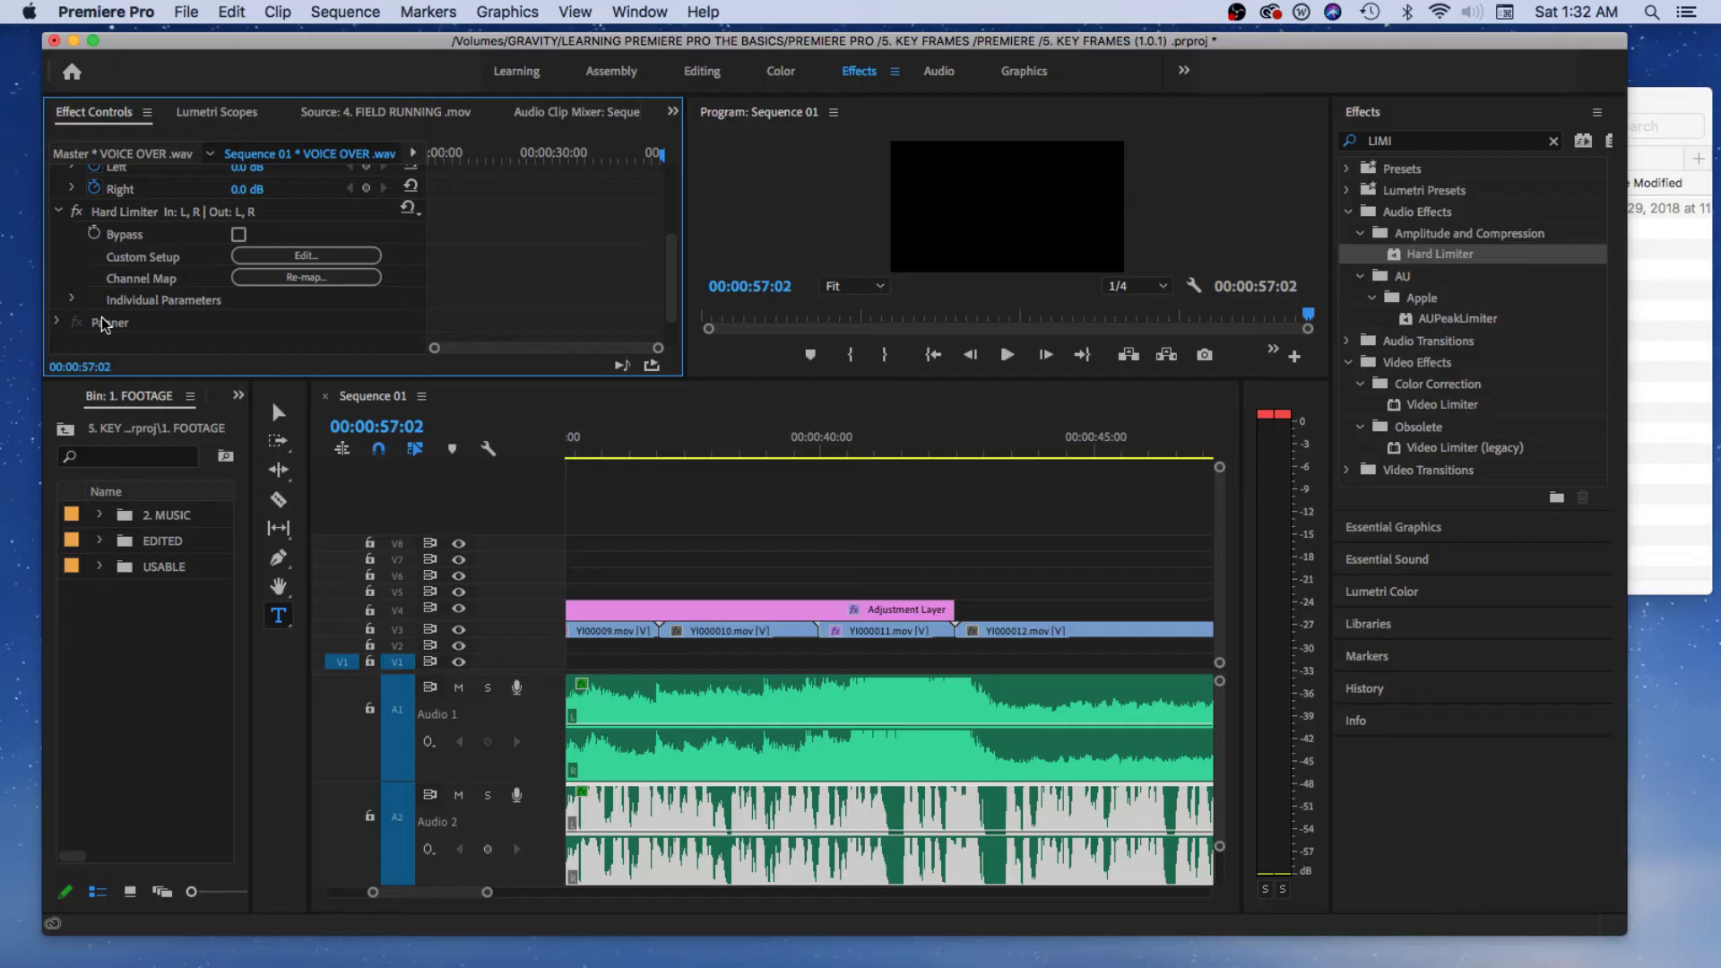
click(72, 301)
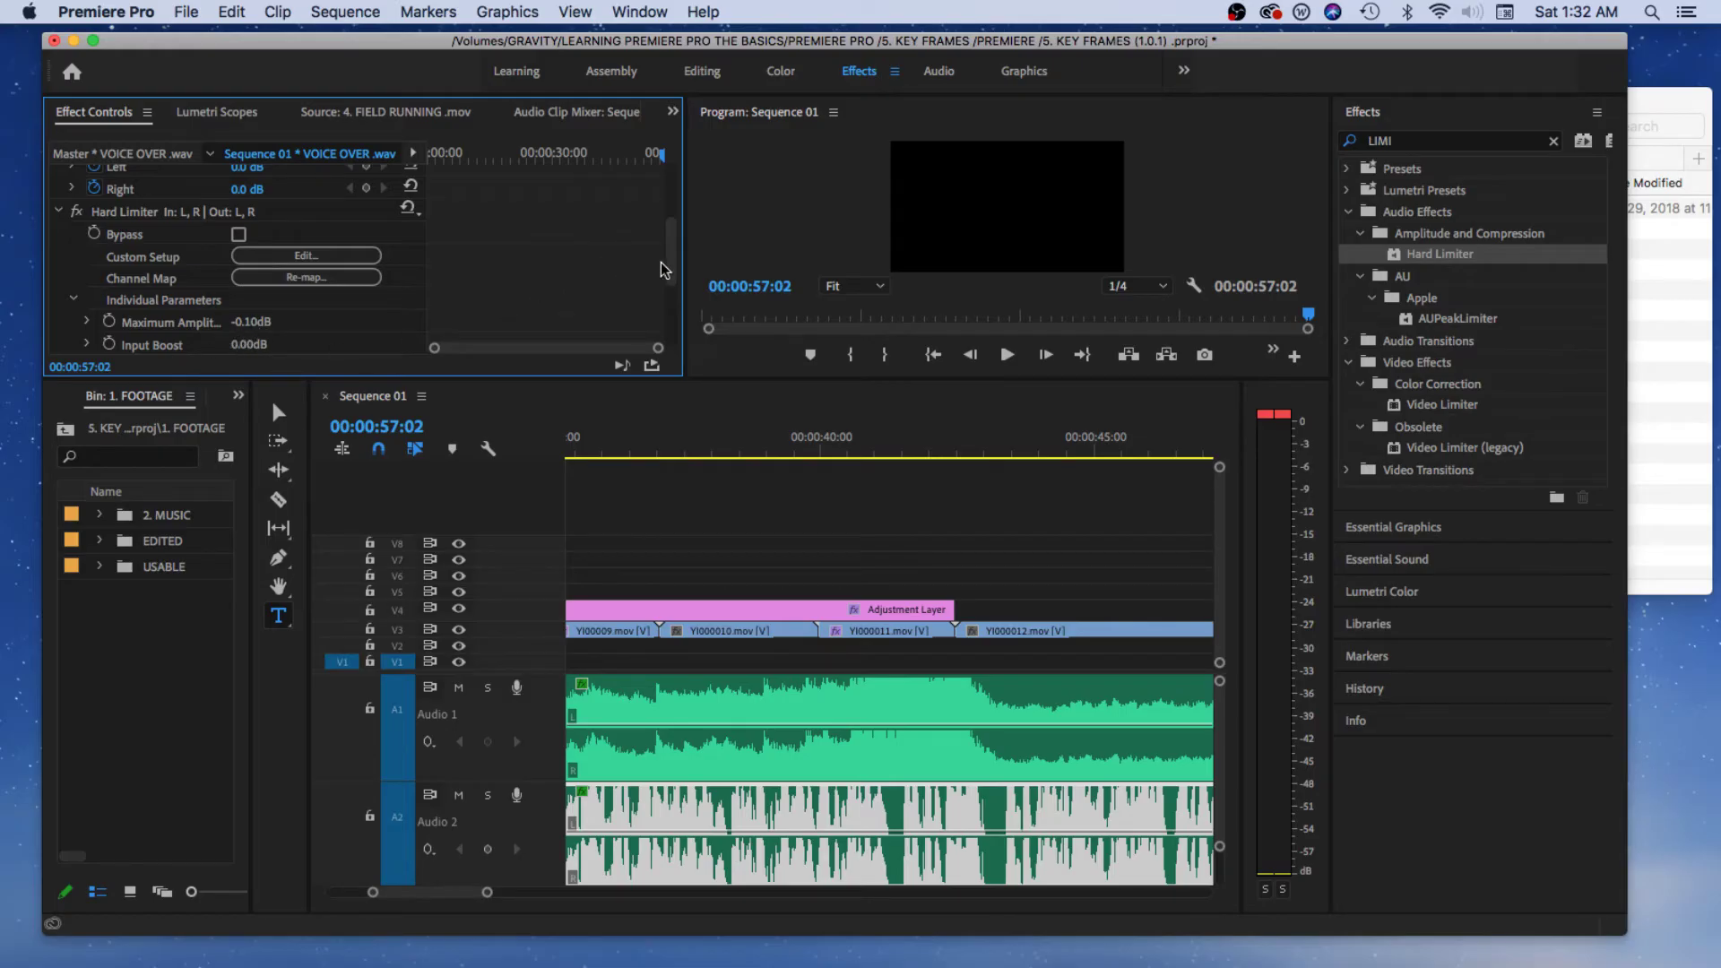
scroll(675, 269, down, 1)
drag(675, 271, 684, 303)
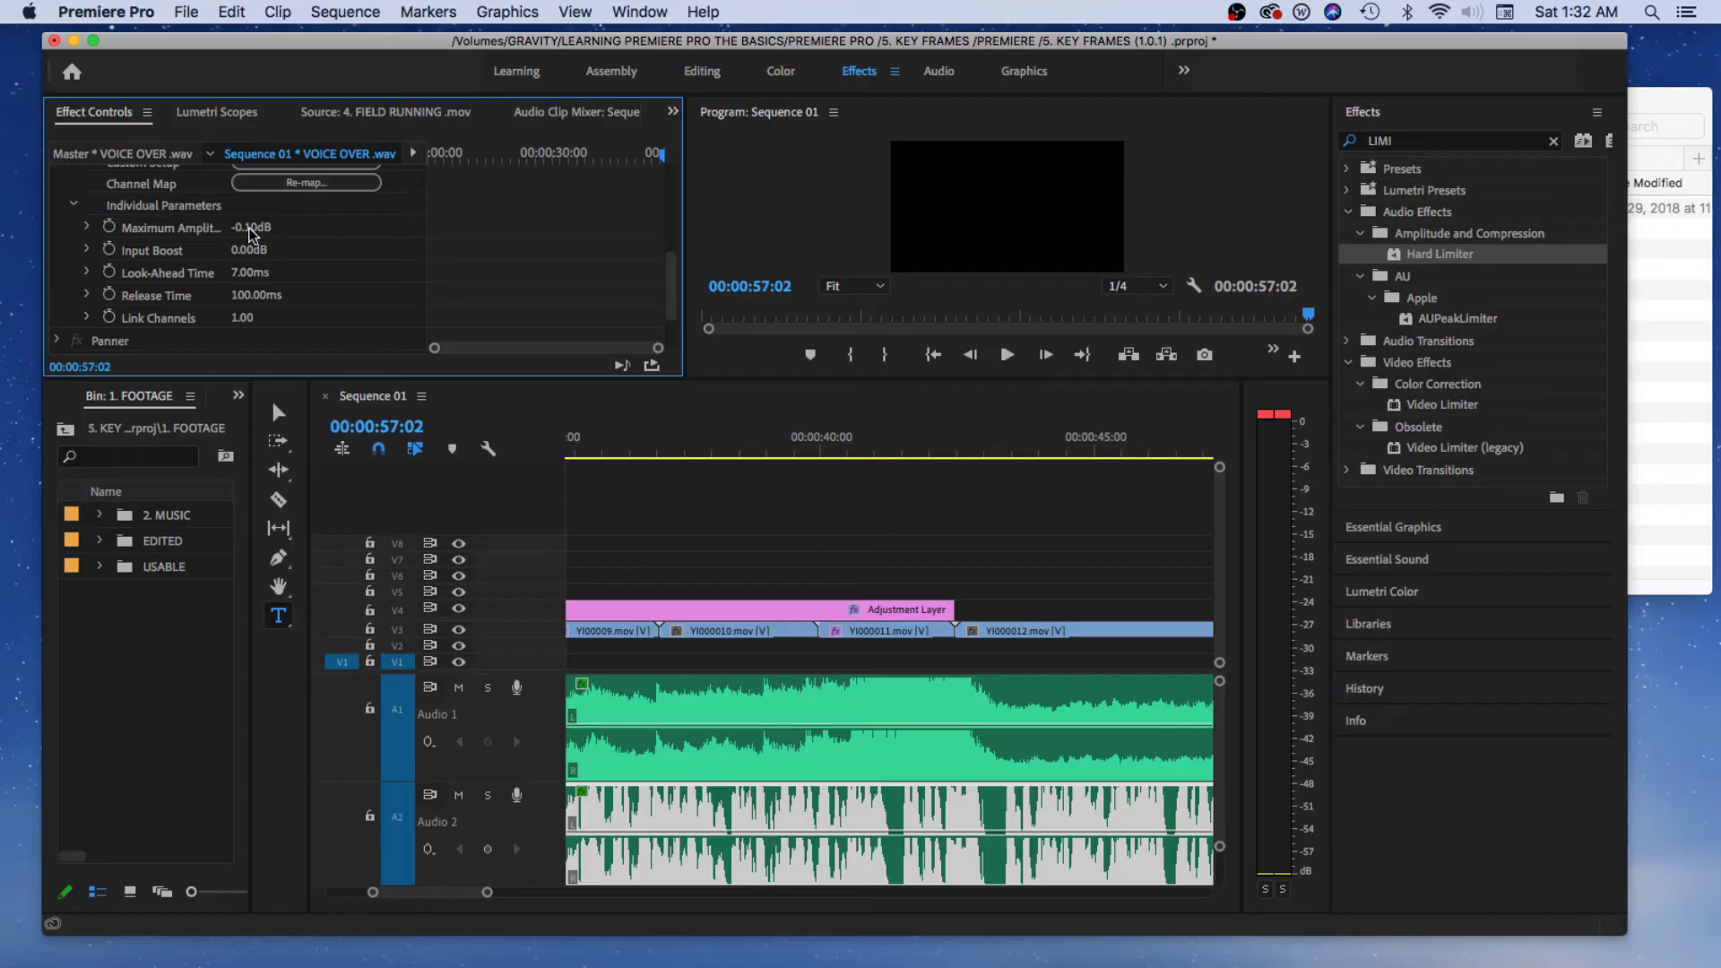
click(108, 225)
key(Home)
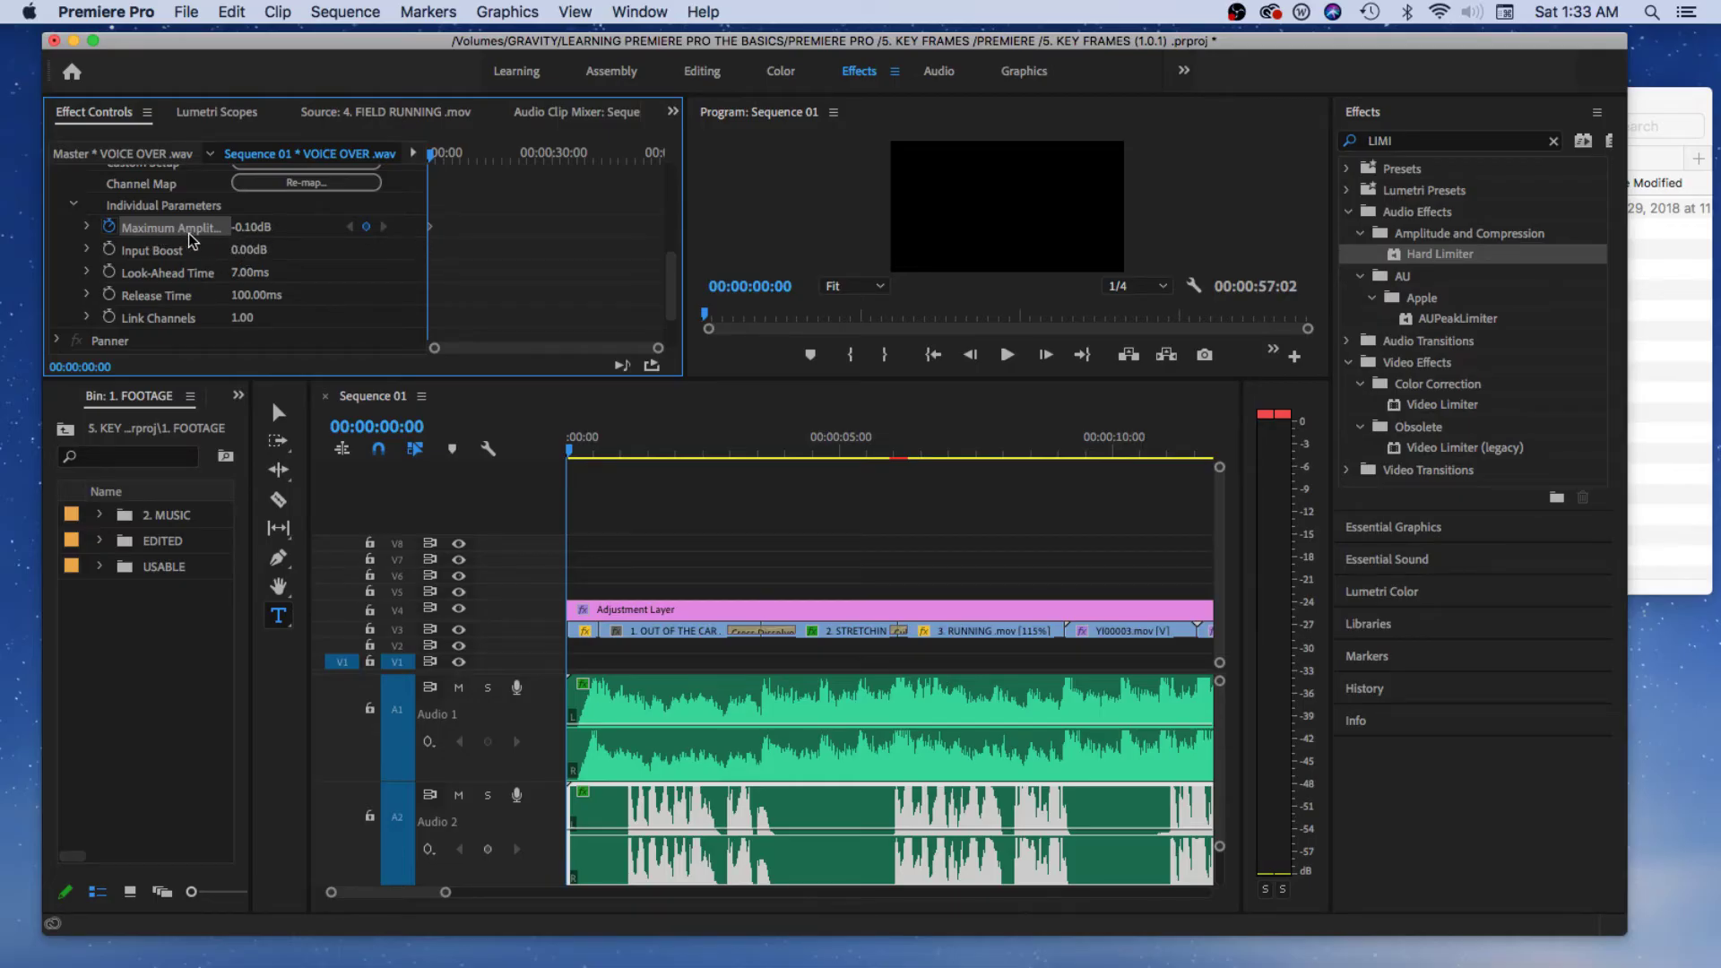
Step: Drag the Hard Limiter's Maximum Amplitude down to about -2.46 dB
click(87, 227)
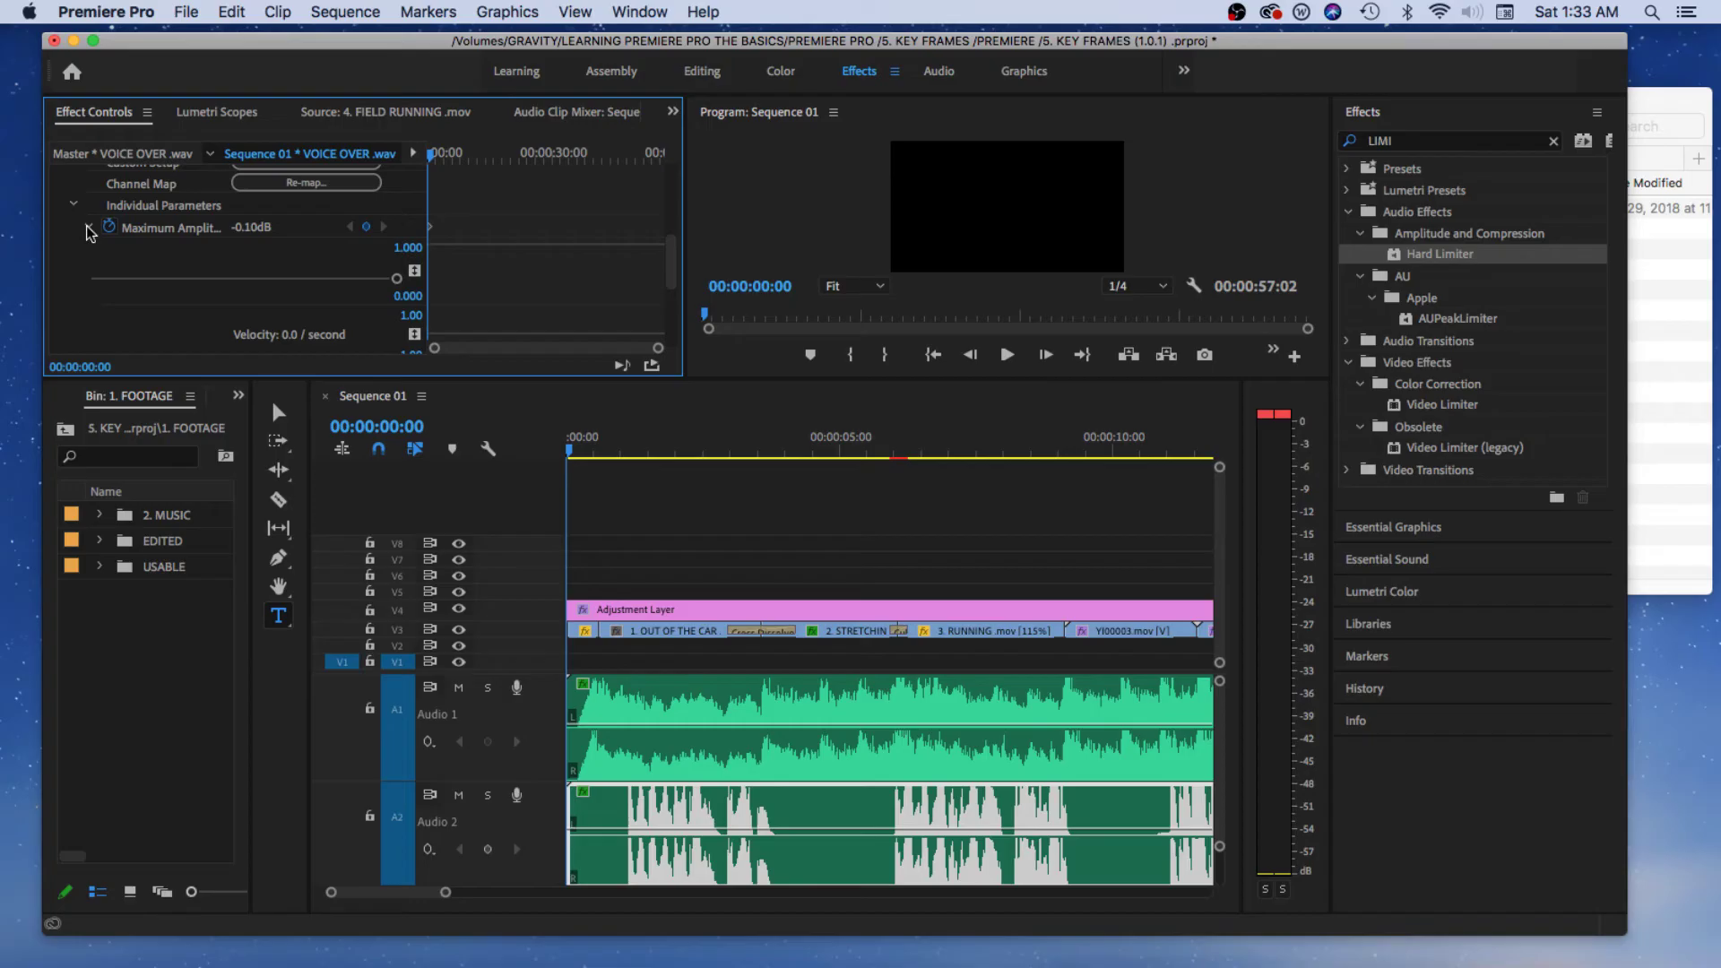
mouse_move(396, 278)
mouse_down()
mouse_move(339, 280)
mouse_move(401, 285)
mouse_up()
drag(396, 278, 363, 273)
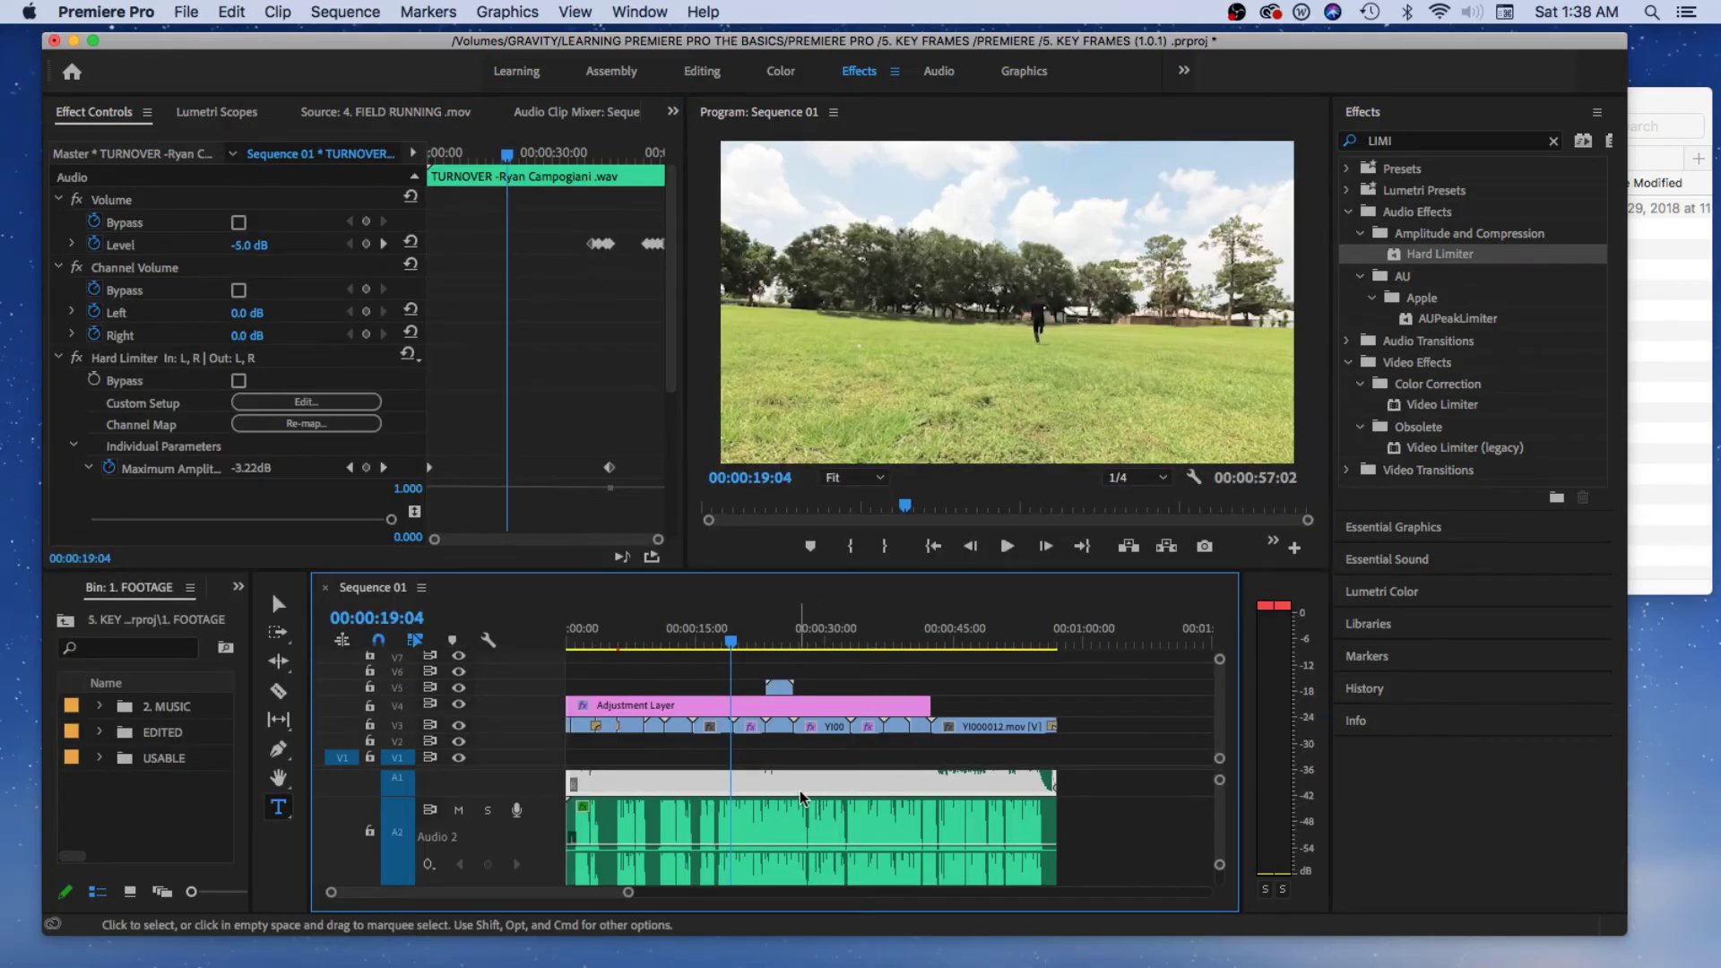
Step: Lower the music to about -7 dB, nudge the voice-over down, and play the new mix
scroll(800, 796, up, 3)
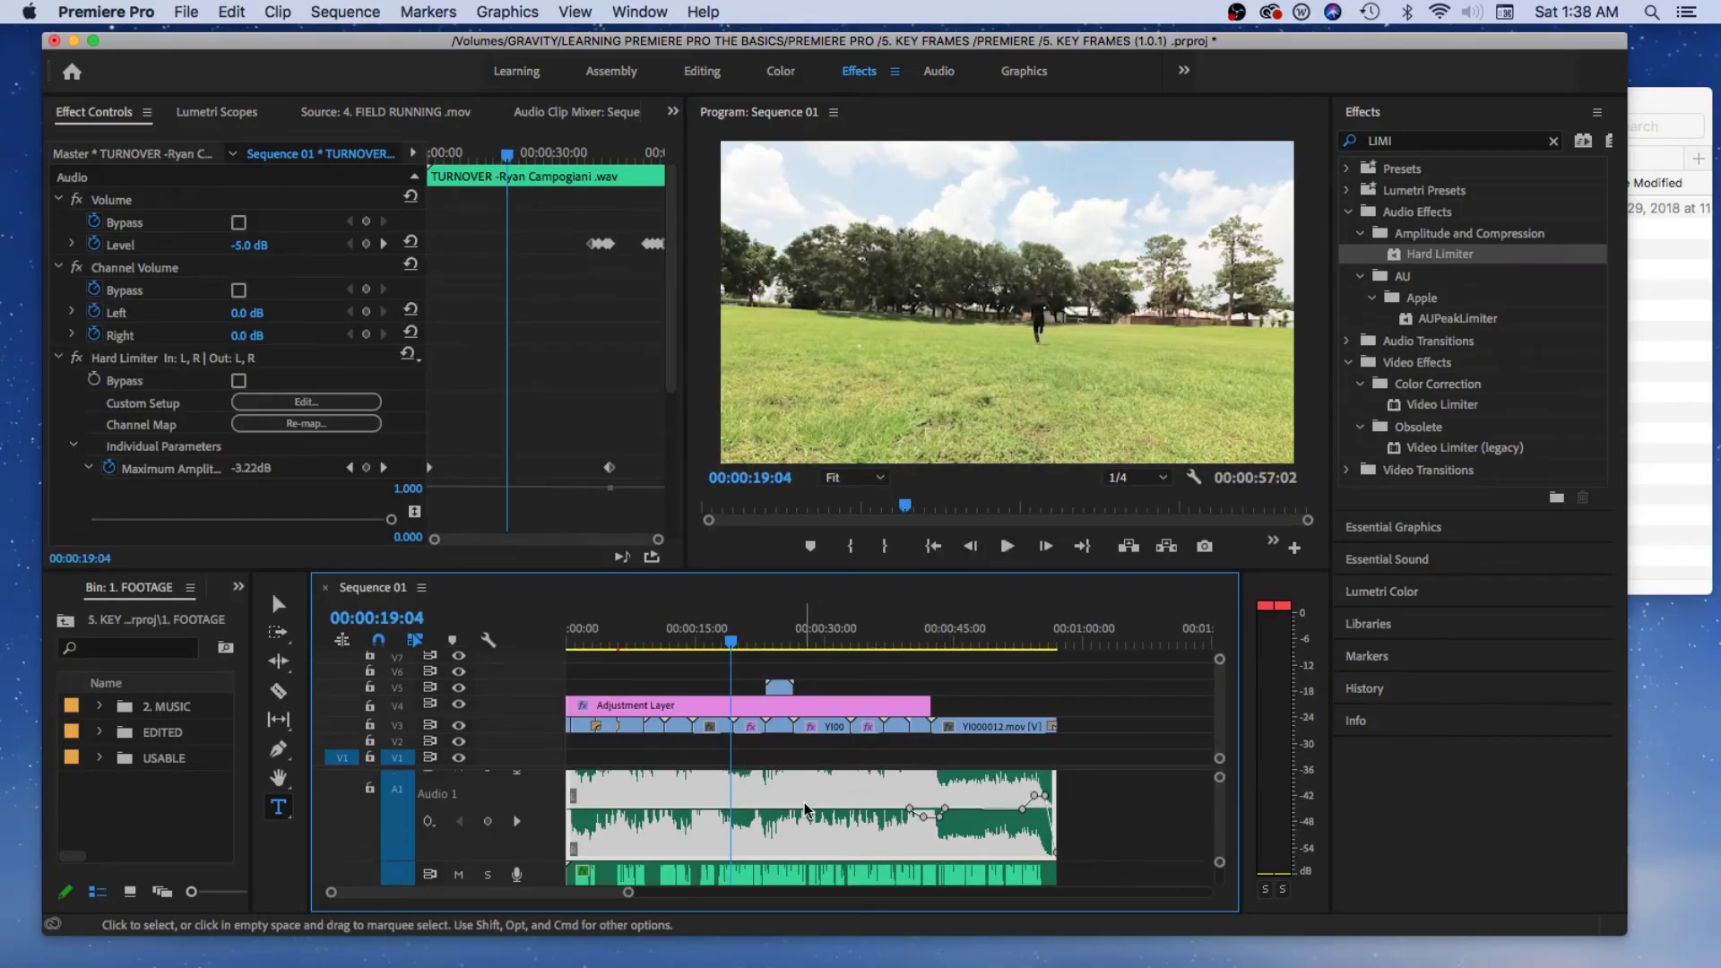
drag(782, 807, 782, 825)
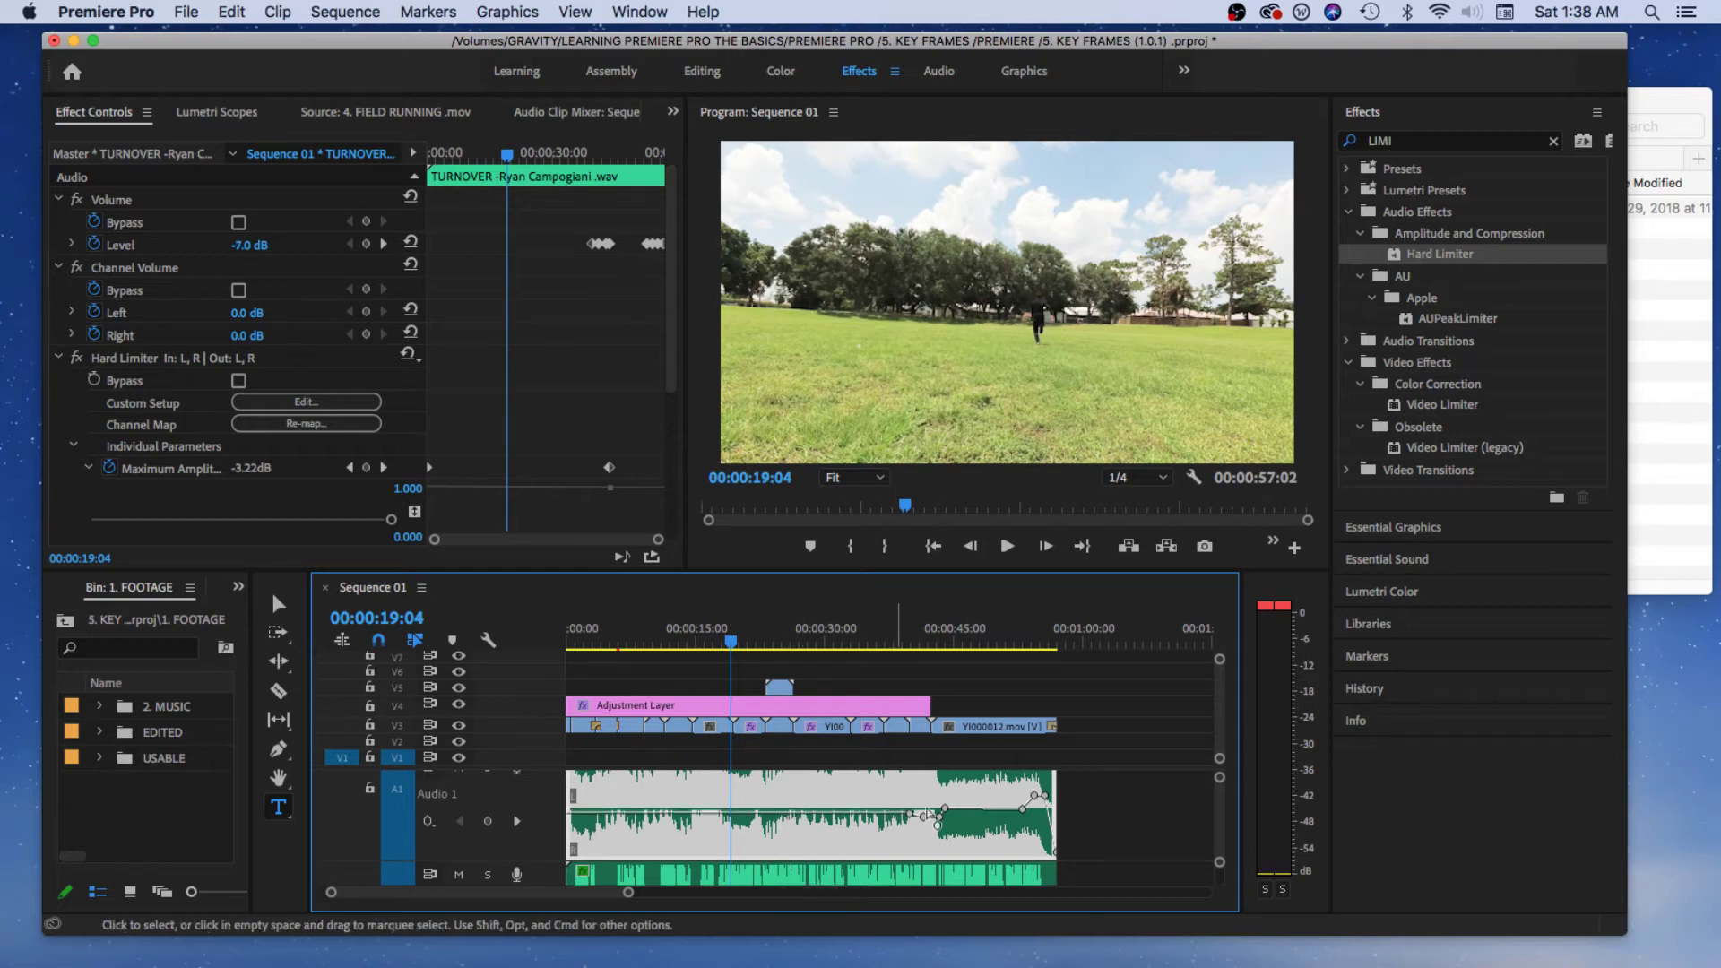
drag(974, 814, 972, 816)
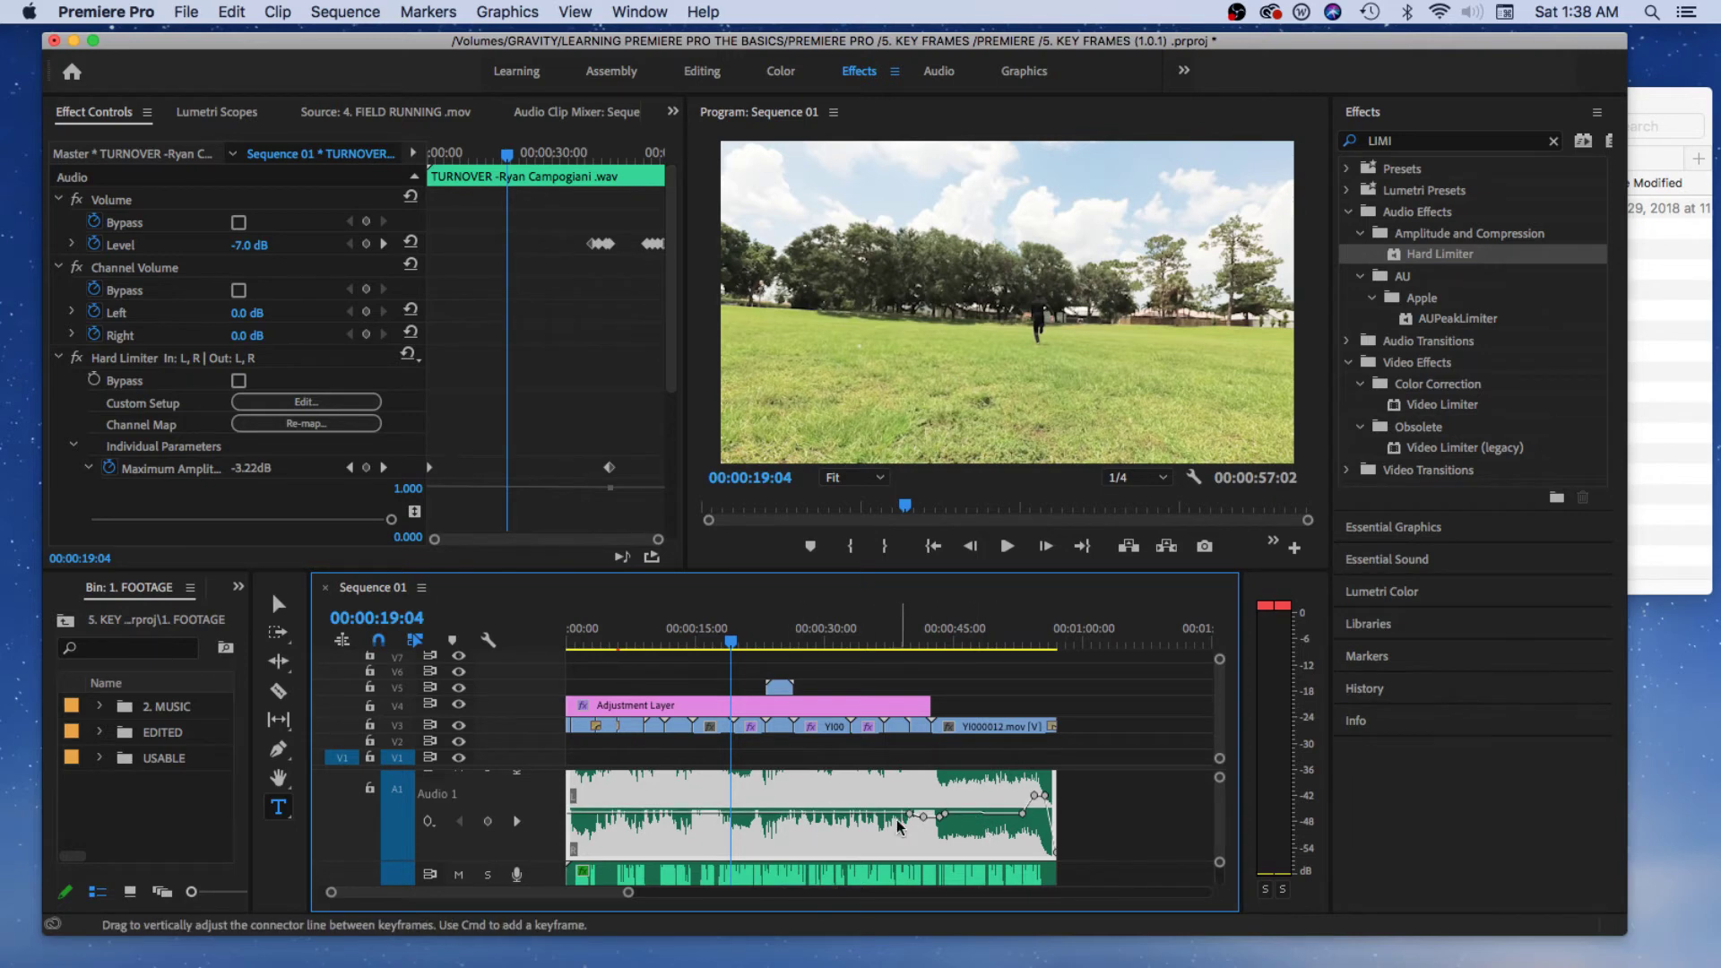
scroll(894, 811, down, 3)
scroll(821, 823, up, 2)
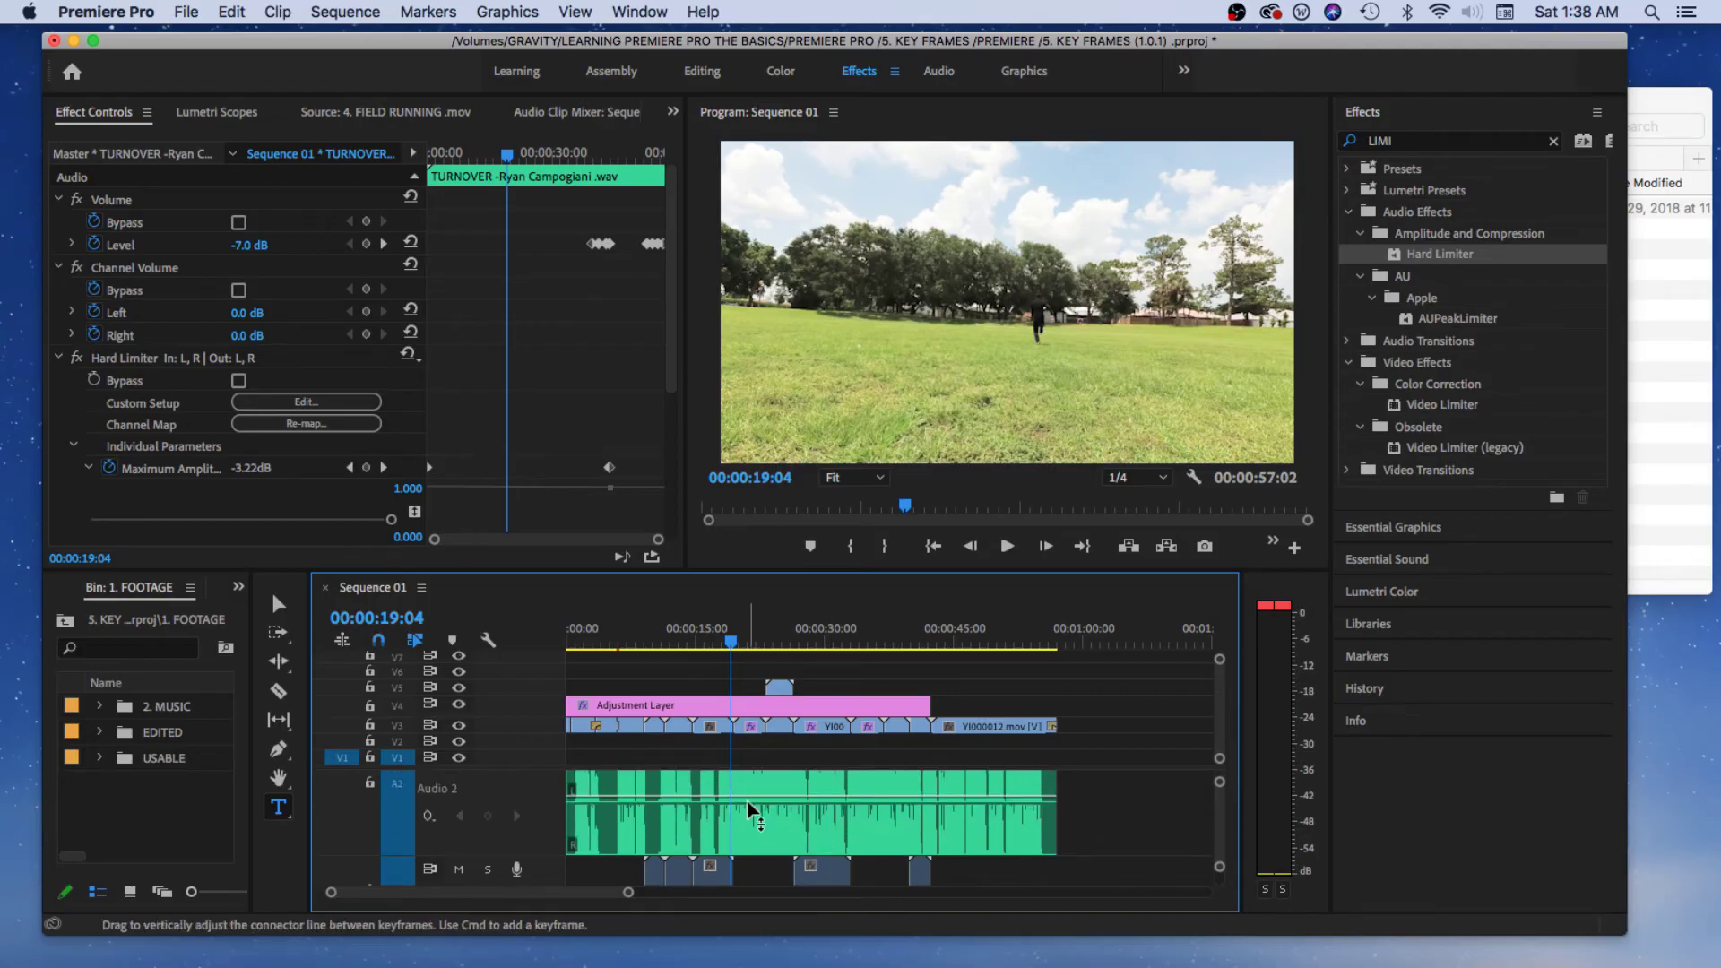
drag(746, 800, 749, 807)
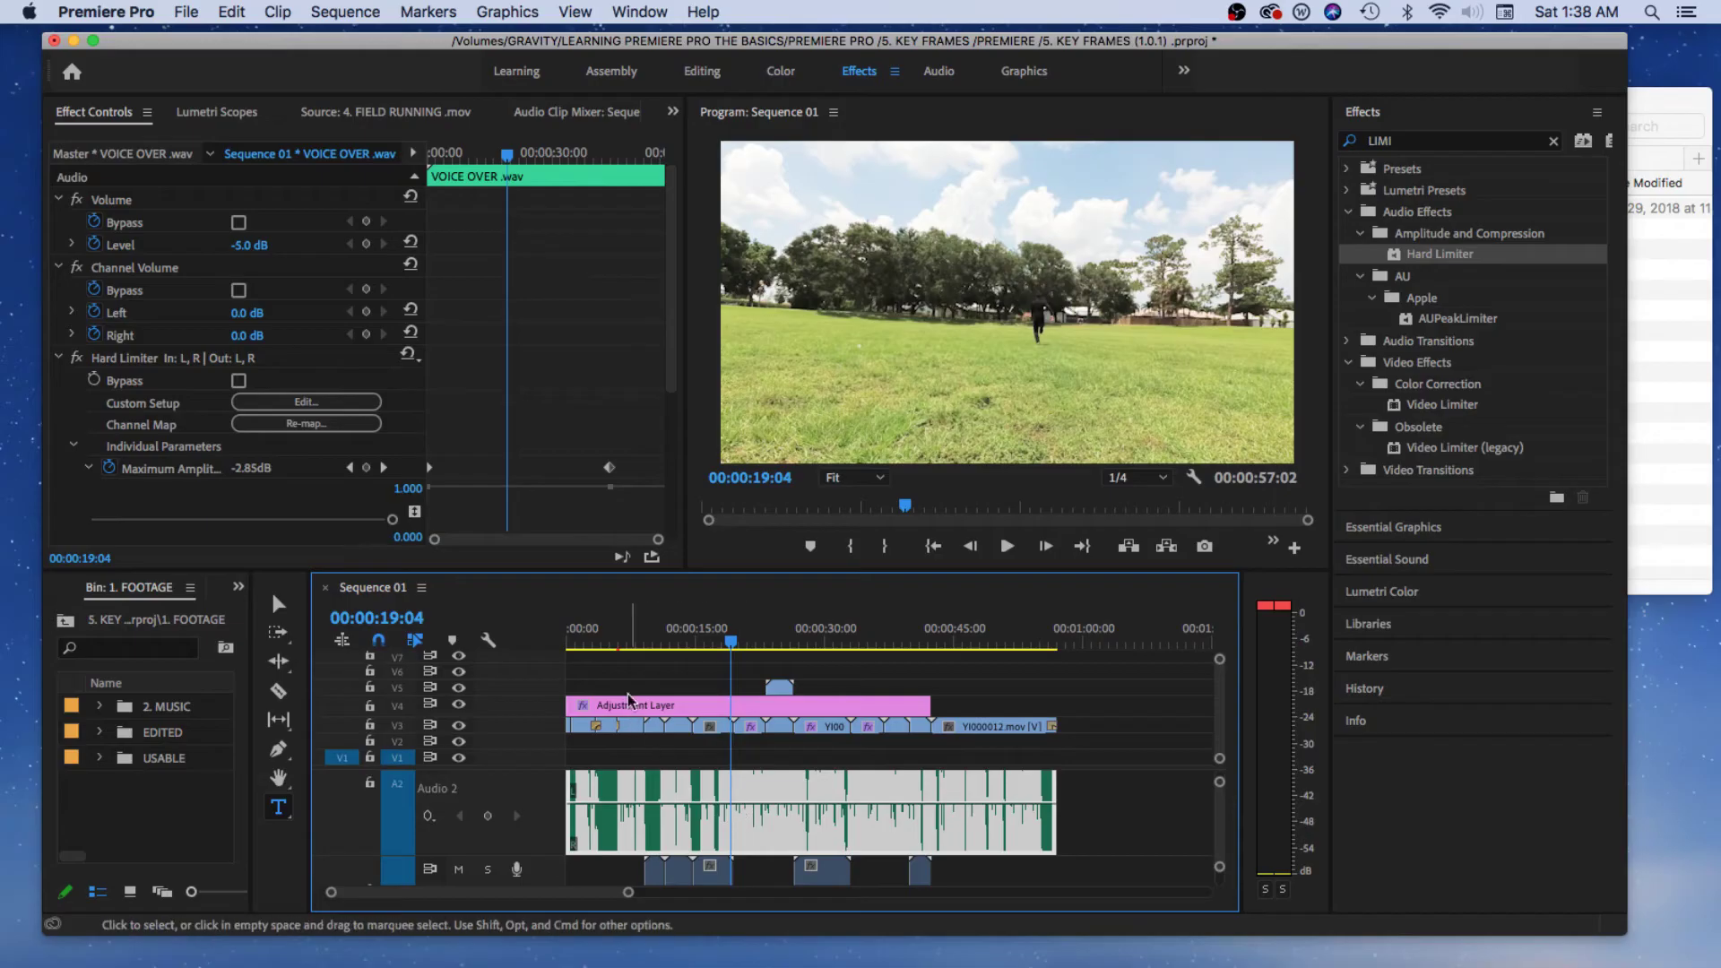
click(640, 643)
key(space)
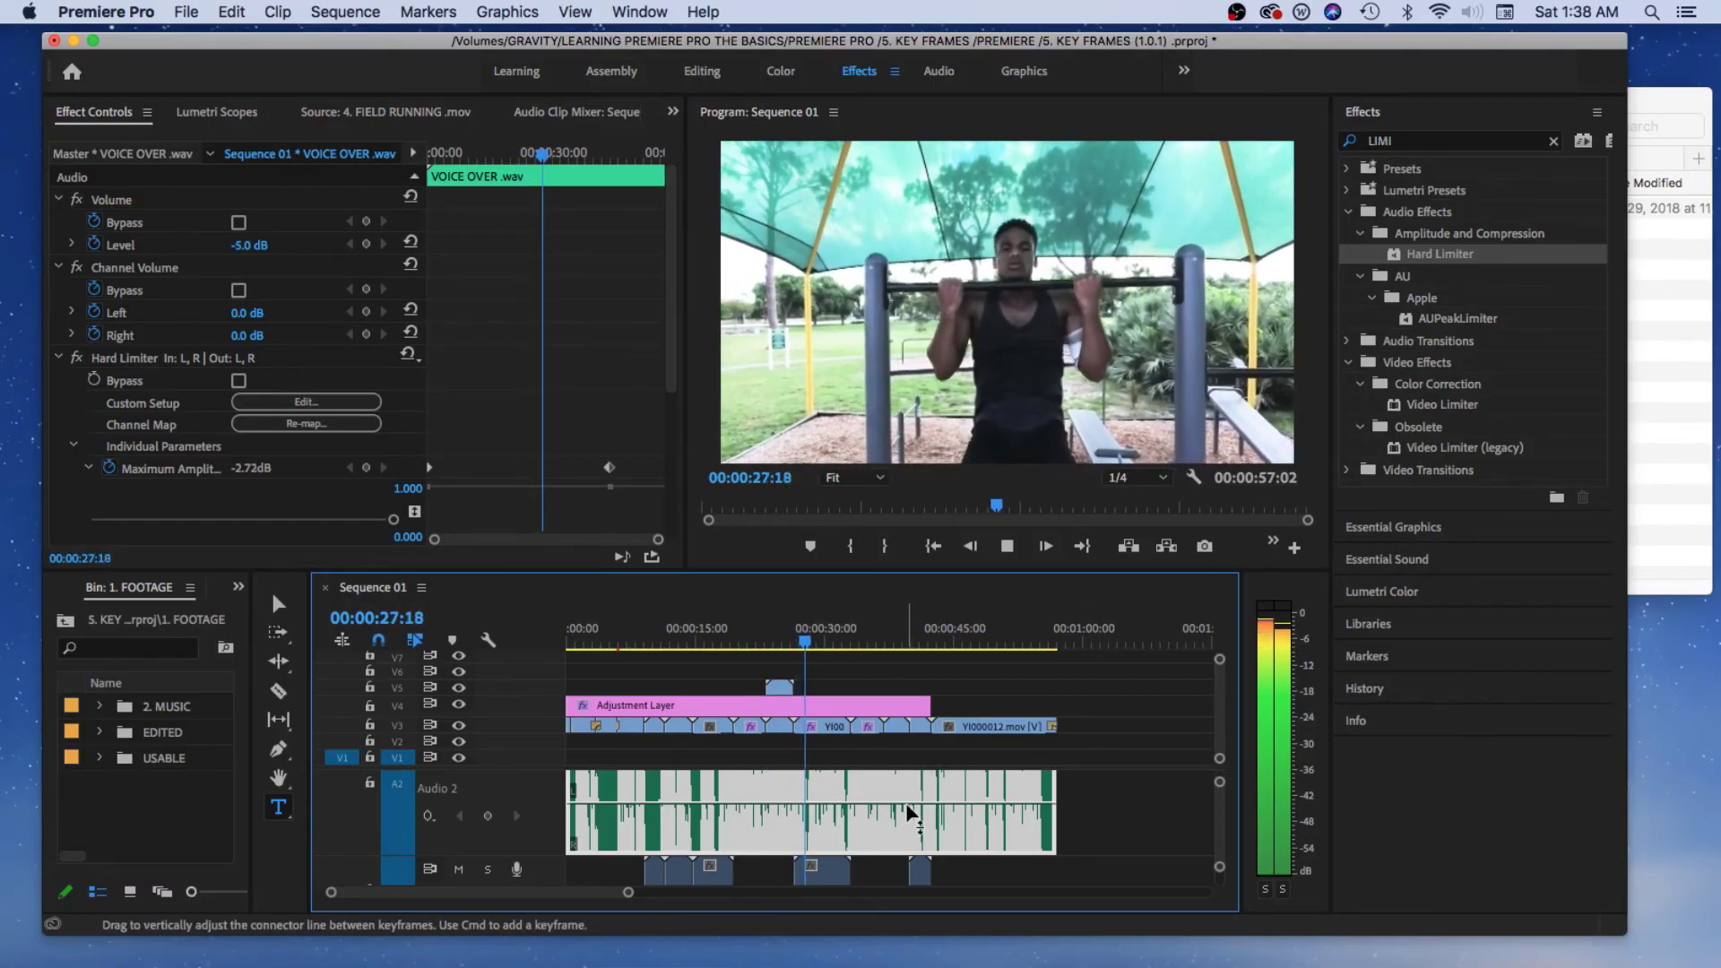
scroll(913, 810, up, 4)
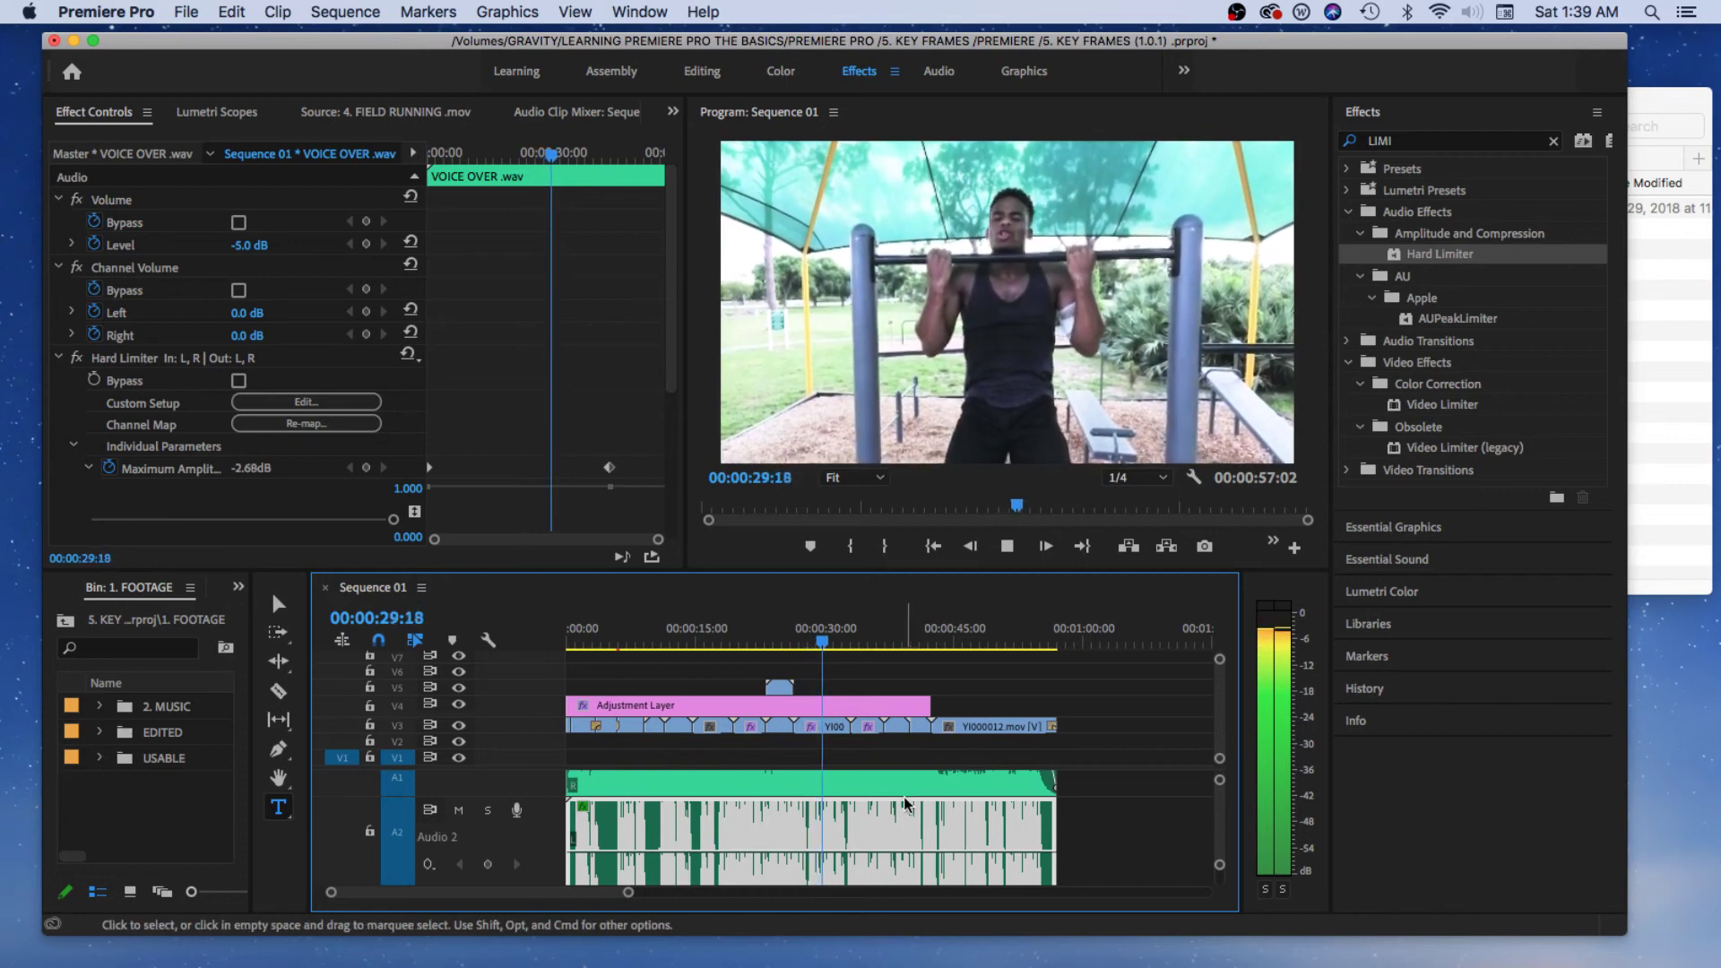
scroll(913, 810, up, 3)
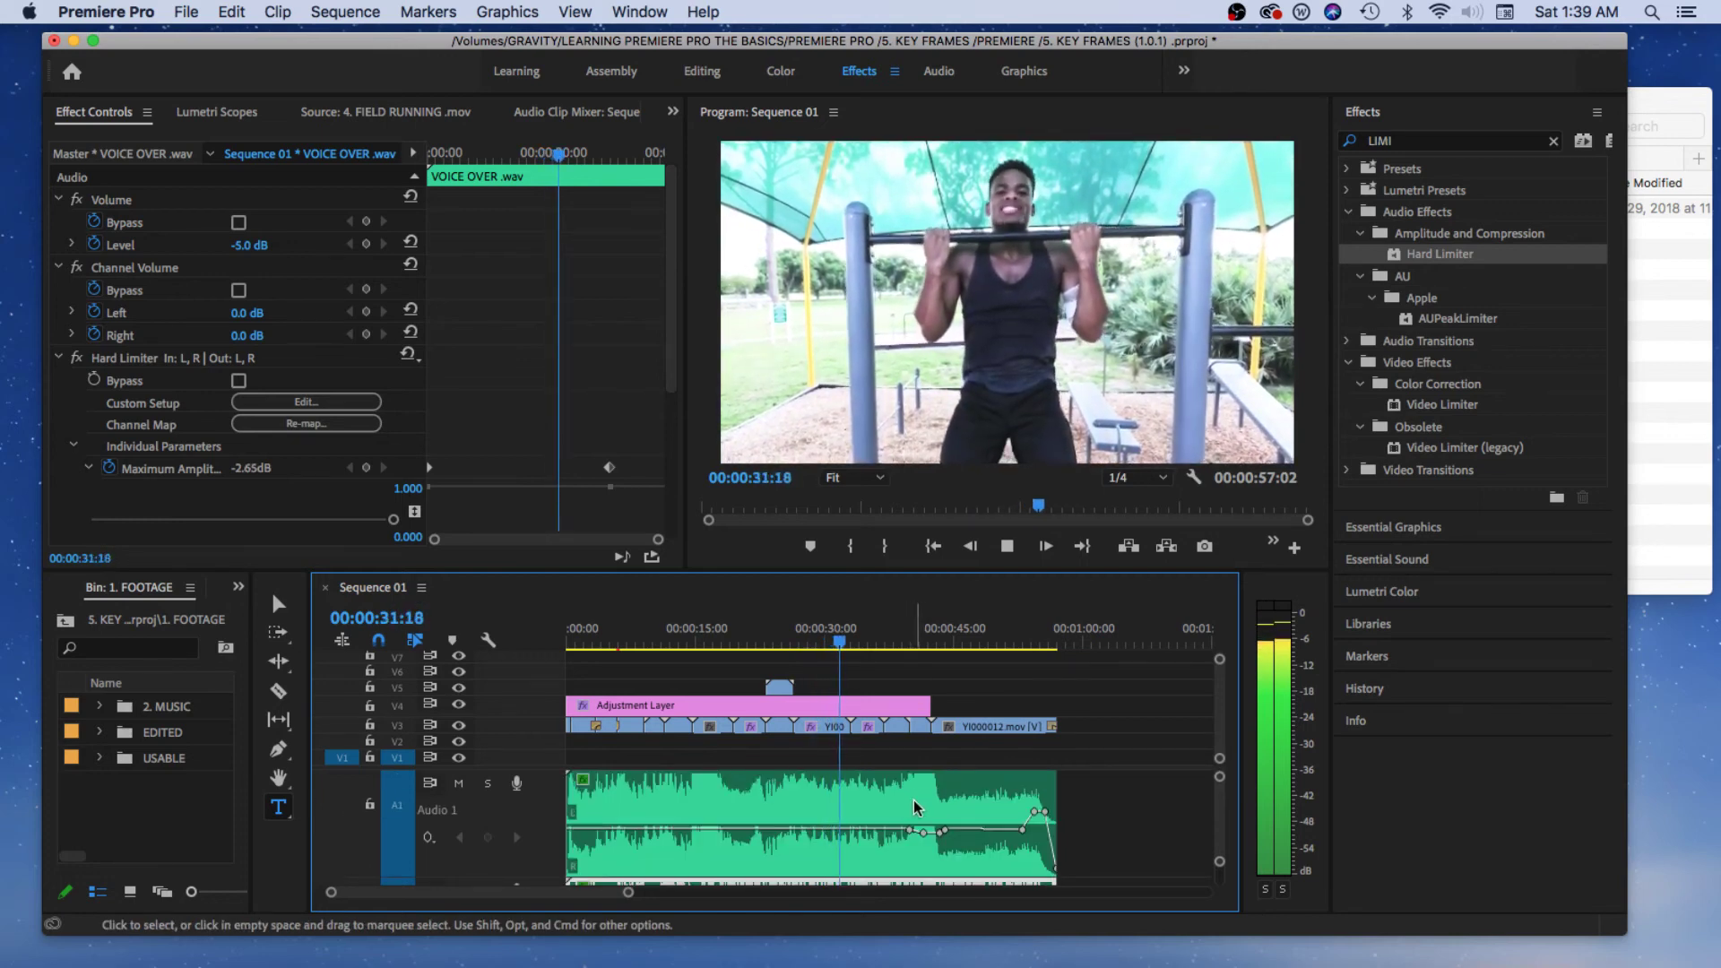
scroll(915, 807, down, 4)
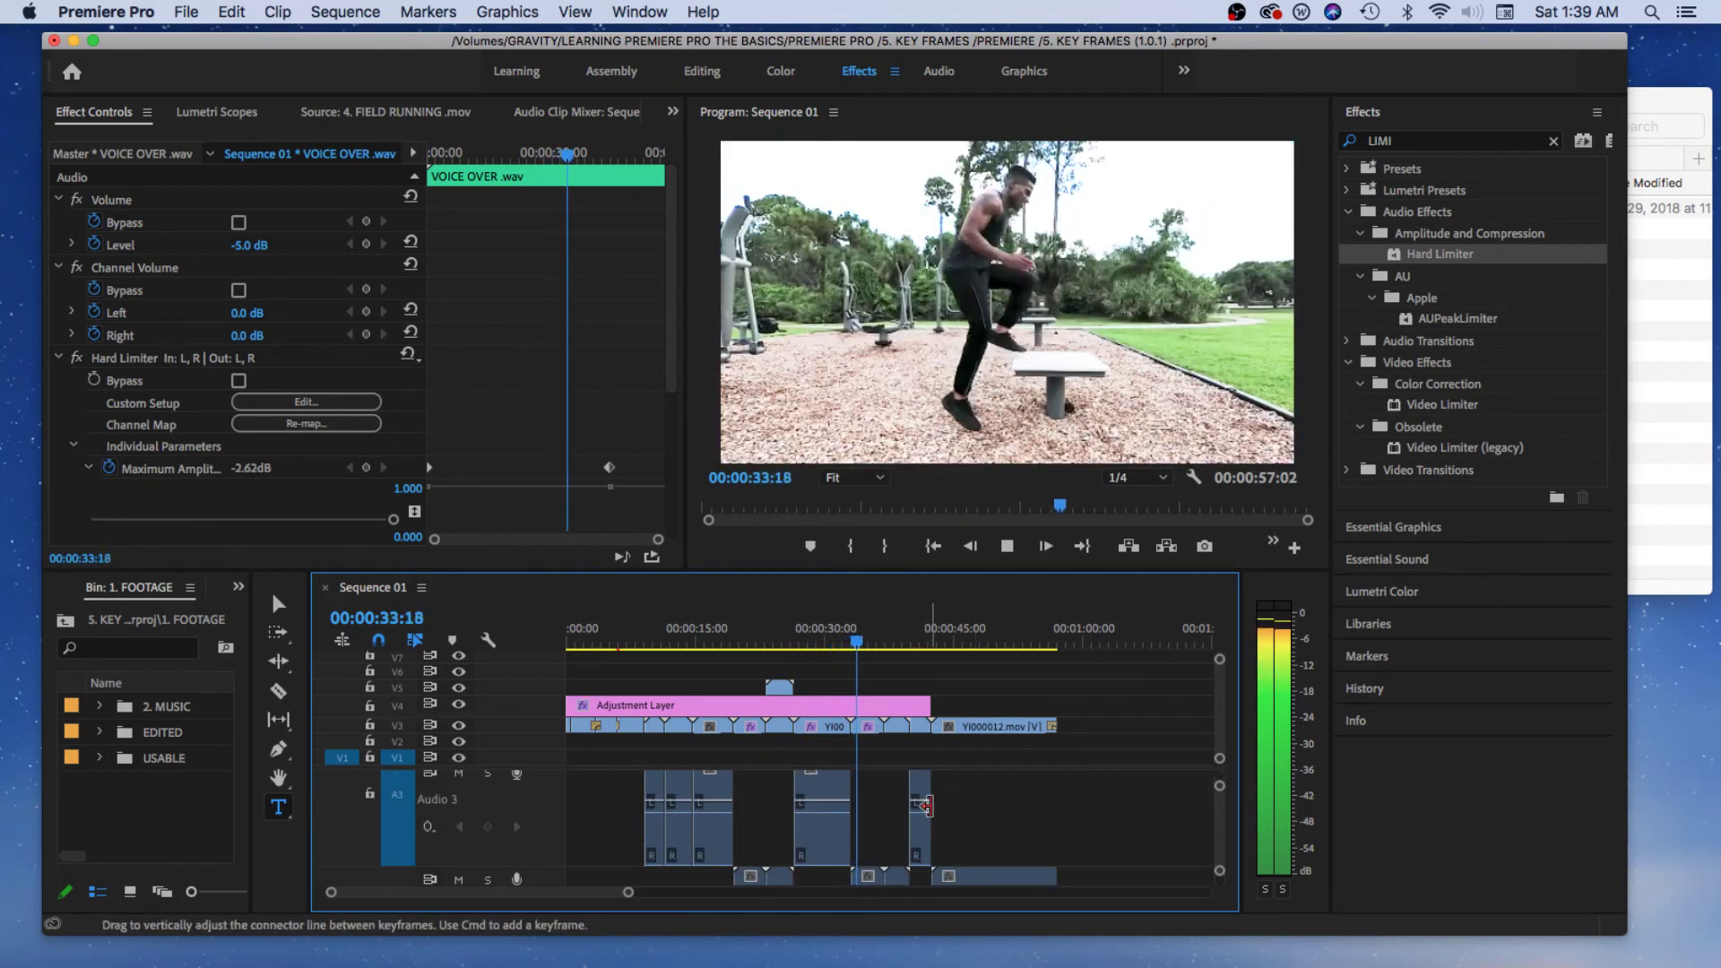
scroll(926, 807, up, 2)
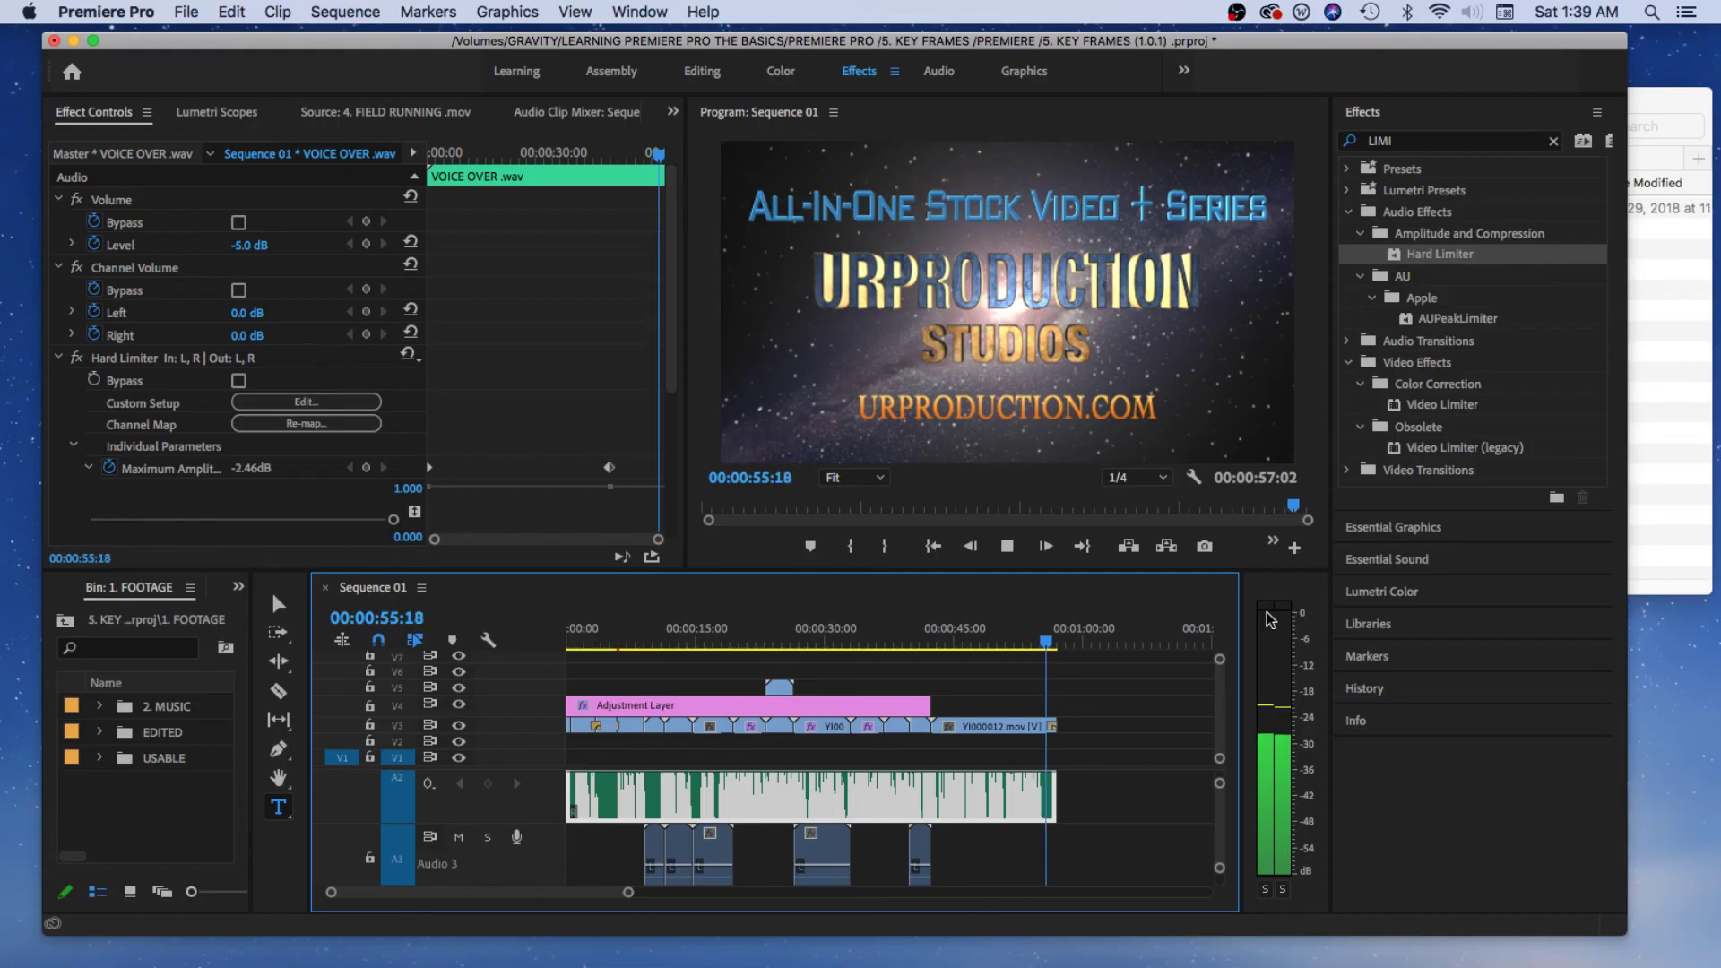
Step: Stop playback and scrub the playhead back to 00:00:44:05 in the title animation
key(space)
scroll(954, 823, up, 3)
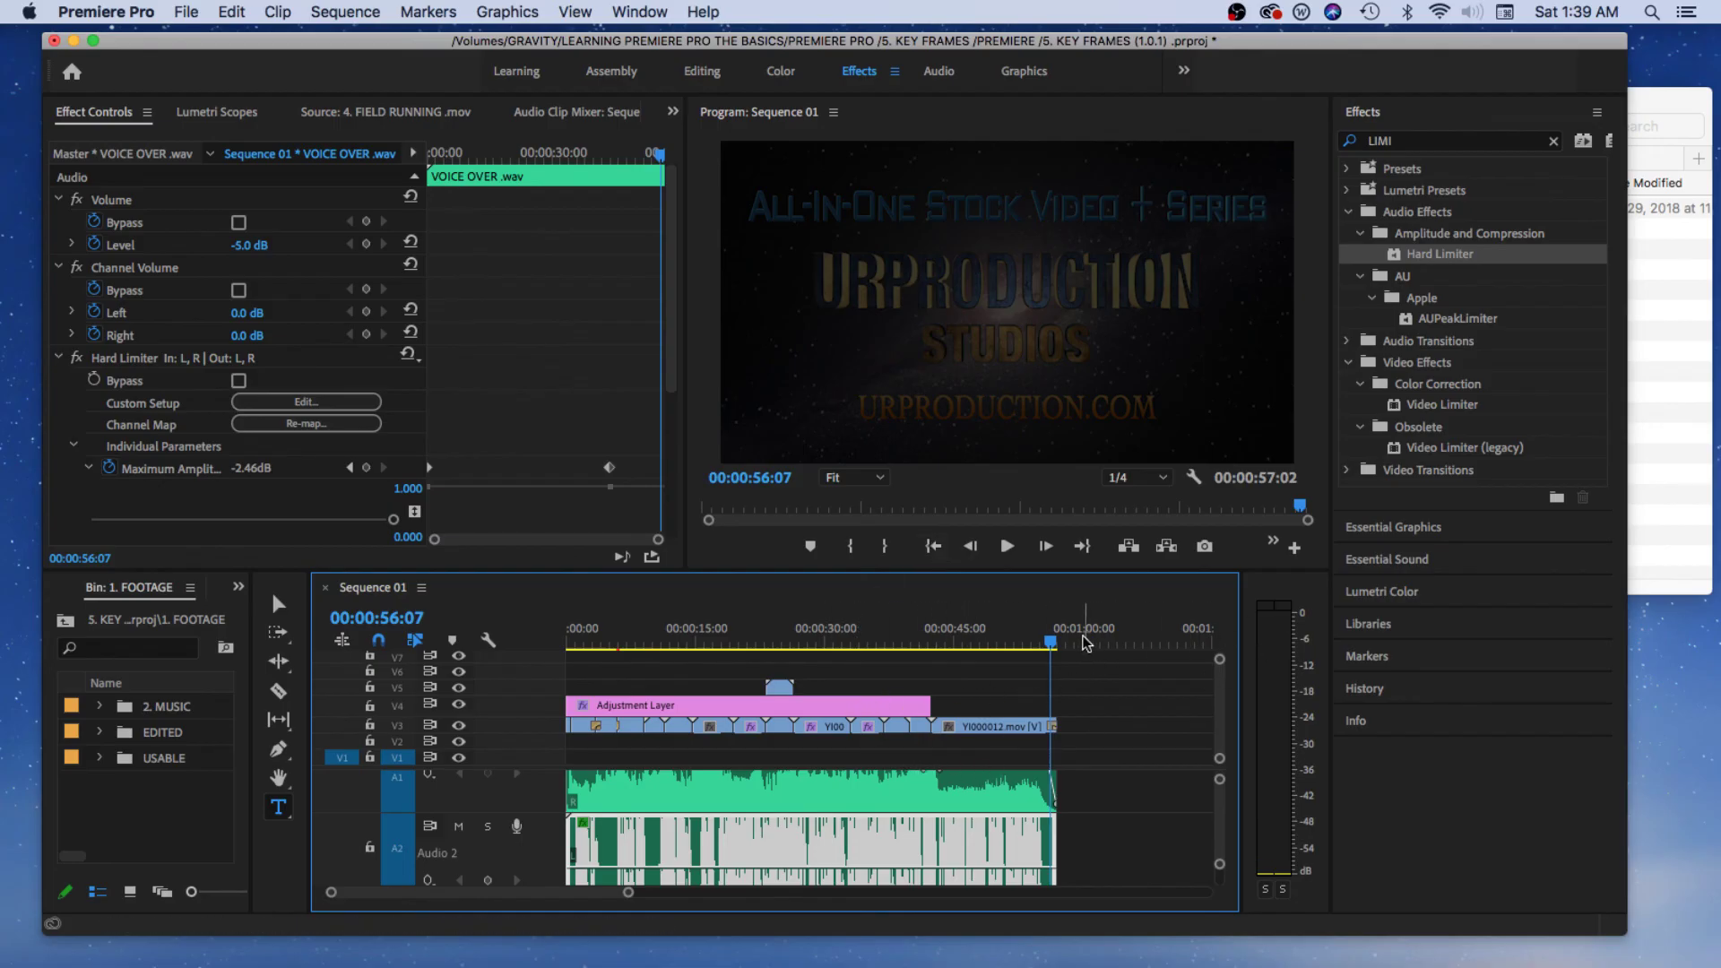
drag(1065, 644, 947, 647)
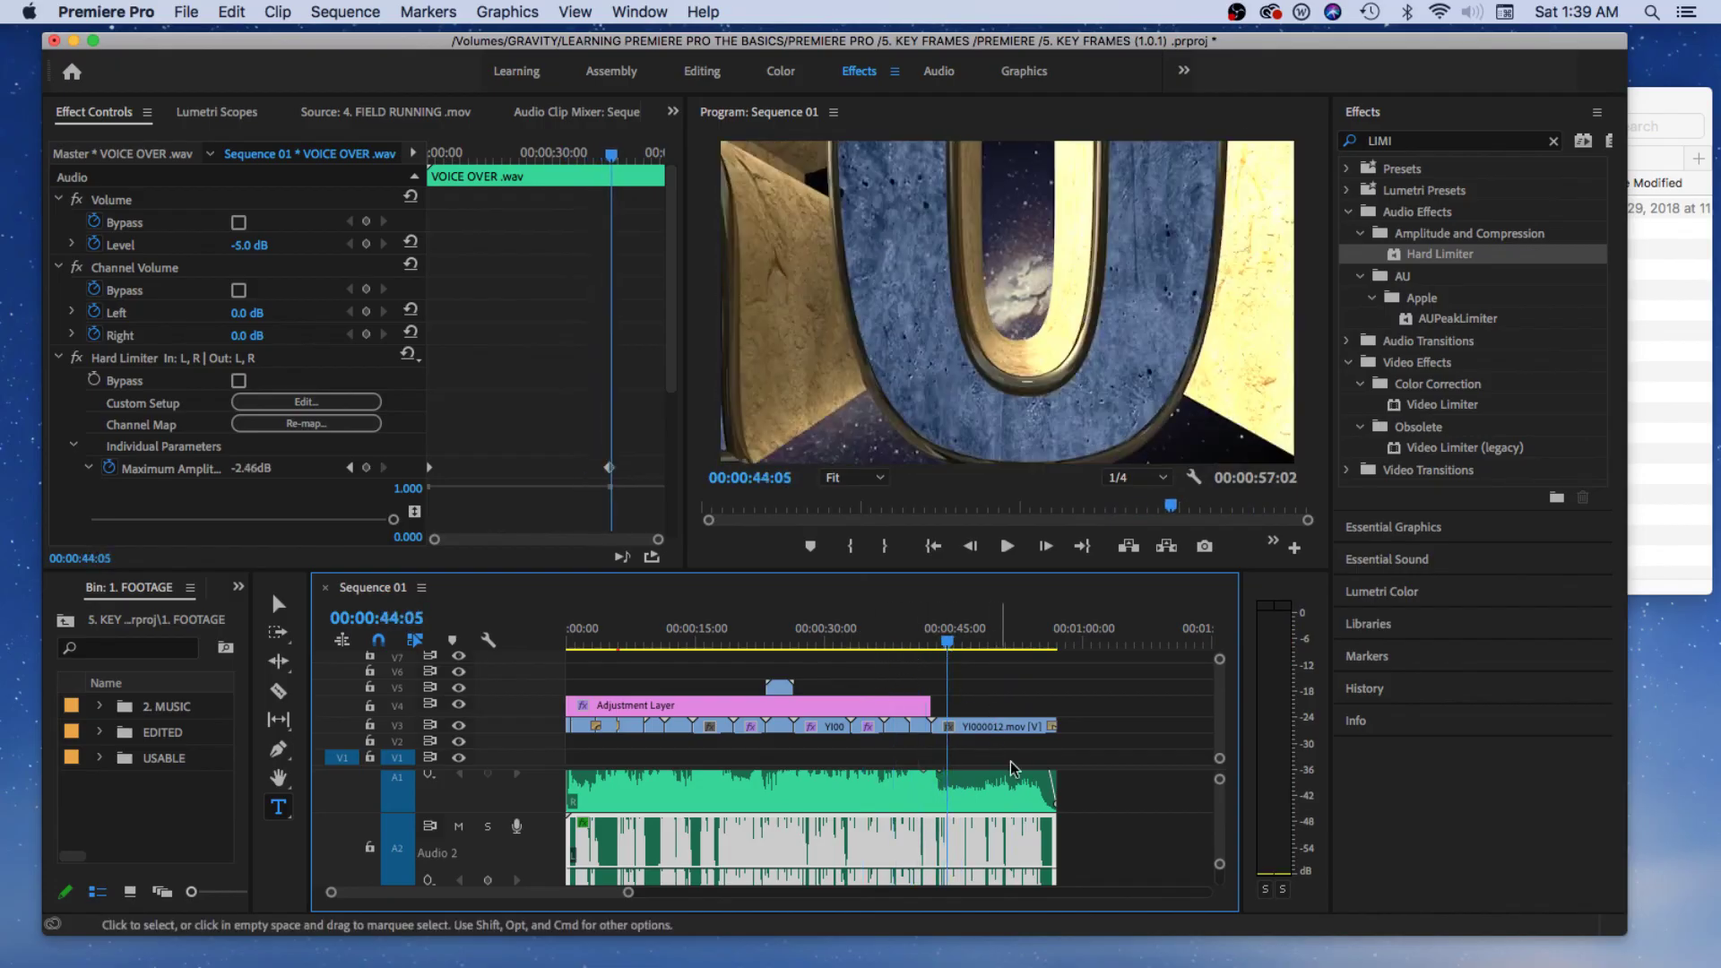
scroll(1224, 804, up, 3)
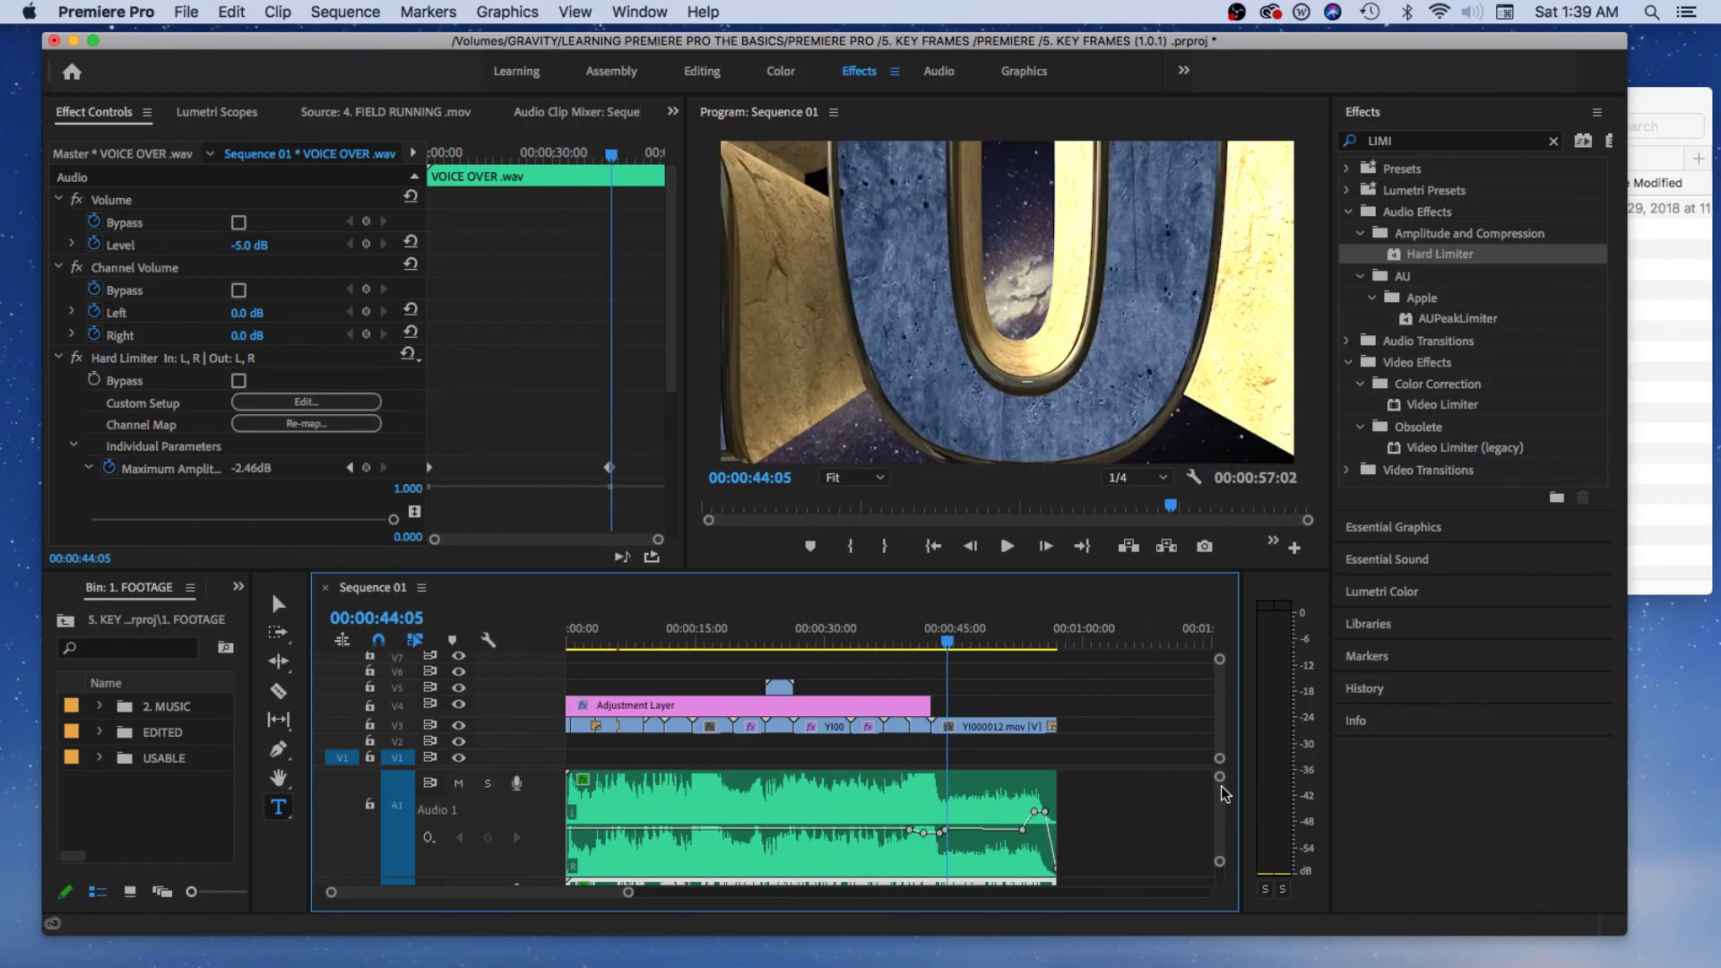
drag(947, 639, 950, 638)
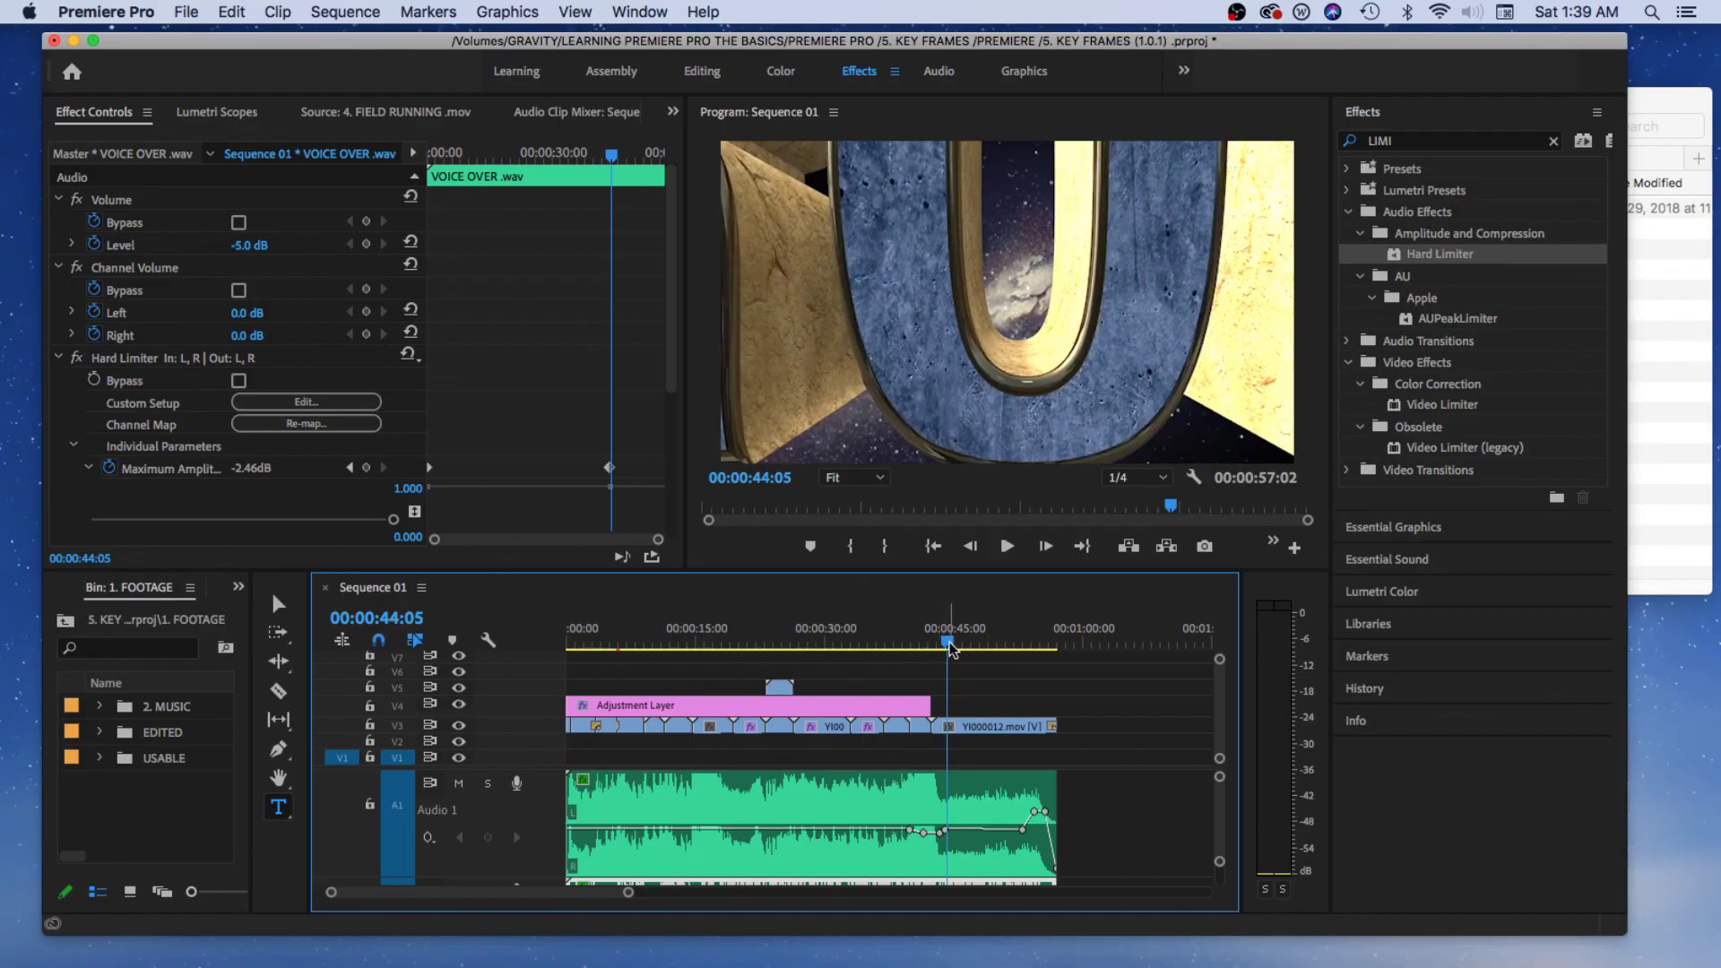